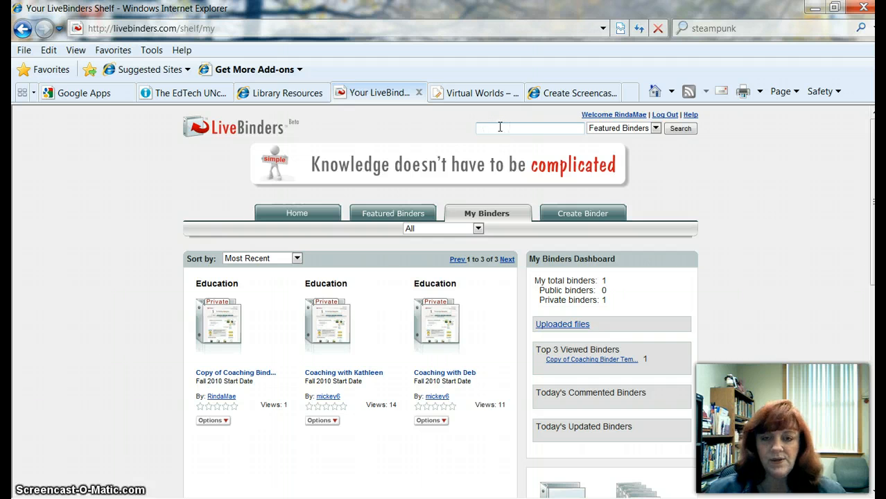
Step: Search the featured binders for VWBPE and make a copy of the VWBPE Presentation Binder
{"action": "type", "text": "vwBP"}
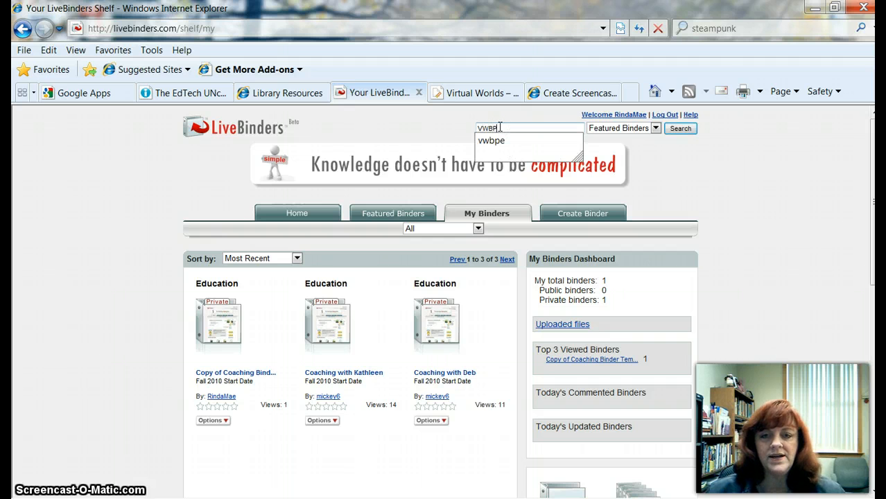
{"action": "type", "text": "E"}
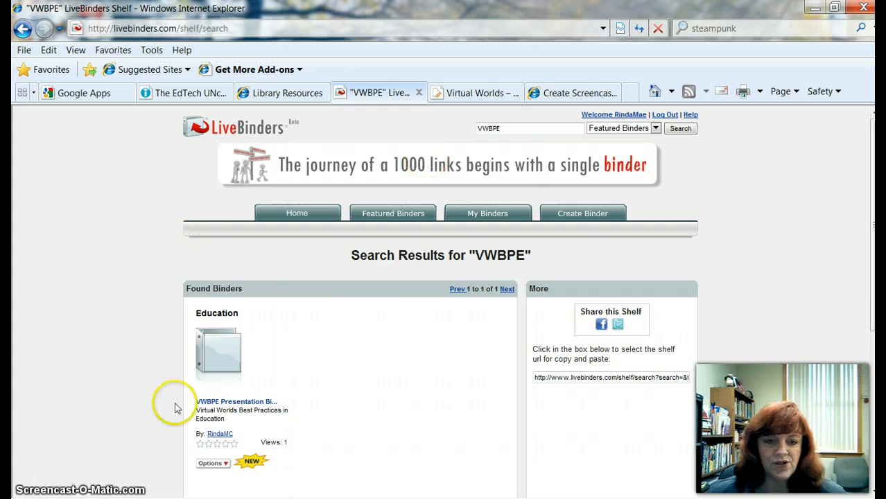
{"action": "scroll", "coordinate": [164, 346], "scroll_direction": "down", "scroll_amount": 2}
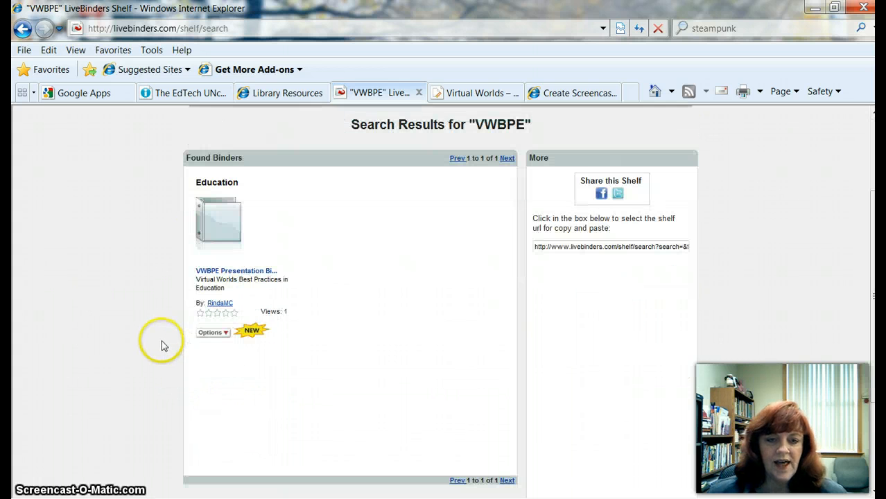
{"action": "left_click", "coordinate": [219, 334]}
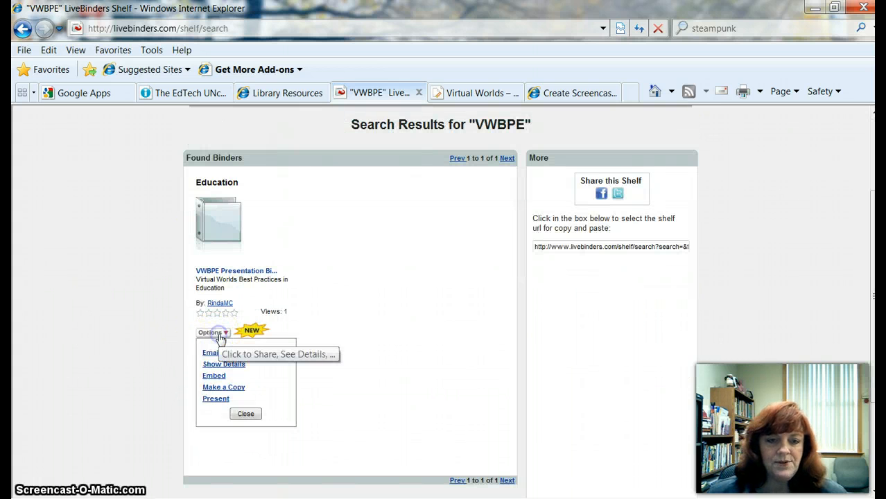
{"action": "left_click", "coordinate": [213, 388]}
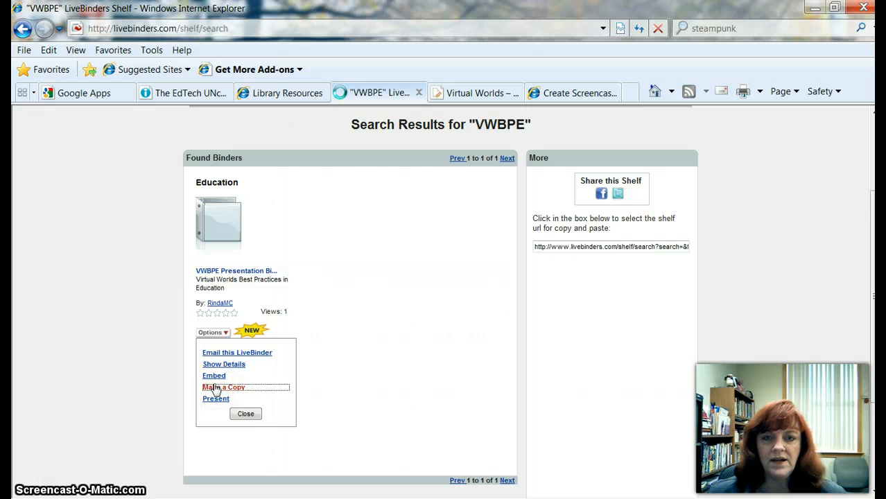
{"action": "left_click", "coordinate": [118, 319]}
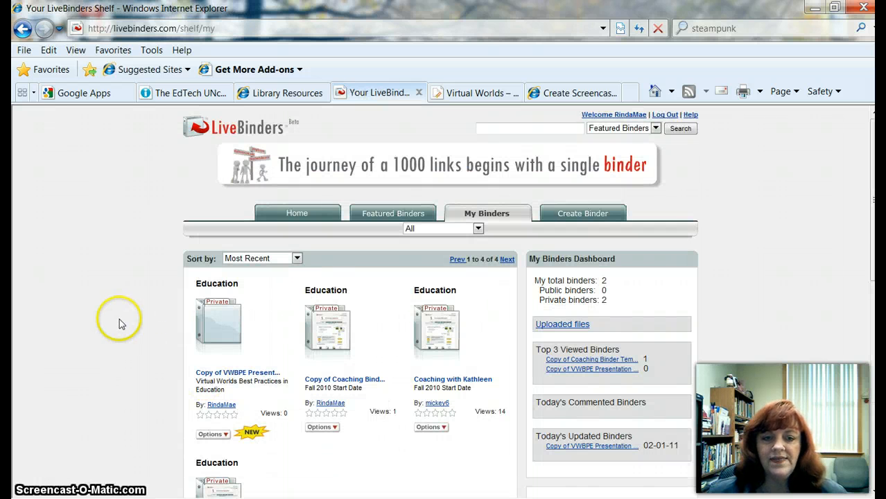
Step: Open the copied VWBPE Presentation Binder for editing and bring up its editing options
{"action": "scroll", "coordinate": [119, 323], "scroll_direction": "down", "scroll_amount": 1}
{"action": "scroll", "coordinate": [119, 321], "scroll_direction": "down", "scroll_amount": 2}
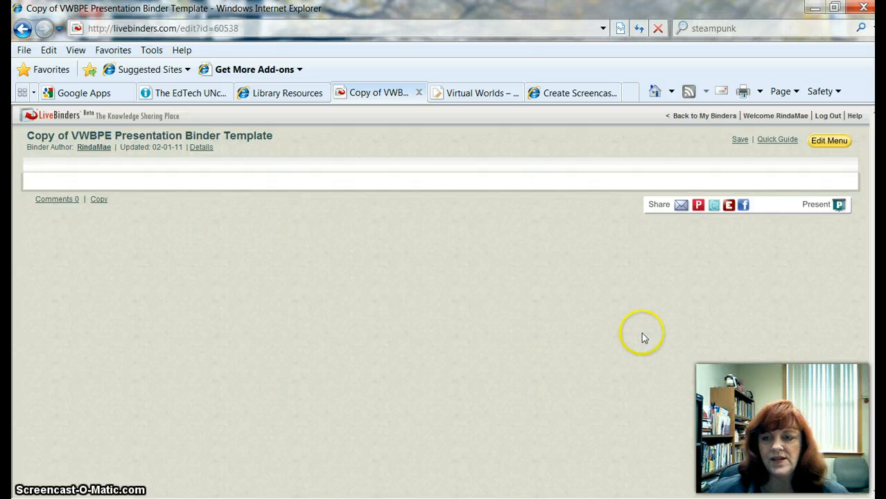
{"action": "left_click", "coordinate": [825, 141]}
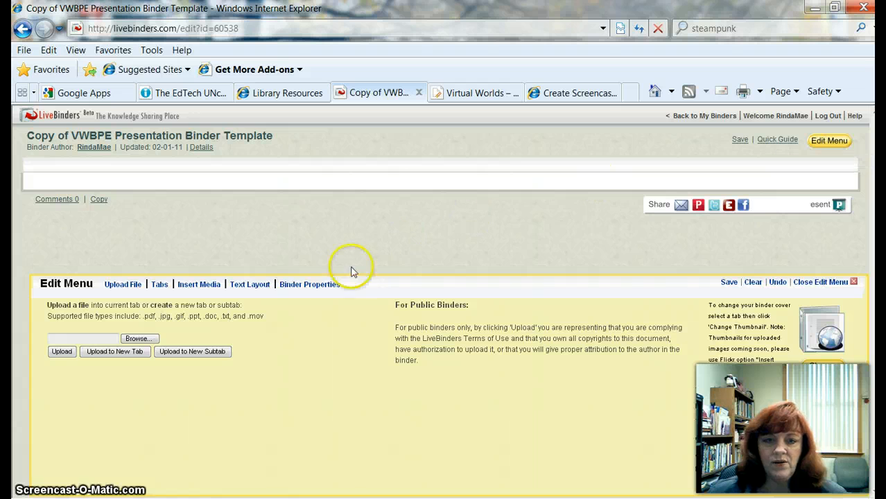
Step: Retitle the binder in its properties, replacing "Copy of" with the owner's first name in the possessive and removing "Template"
{"action": "left_click", "coordinate": [310, 286]}
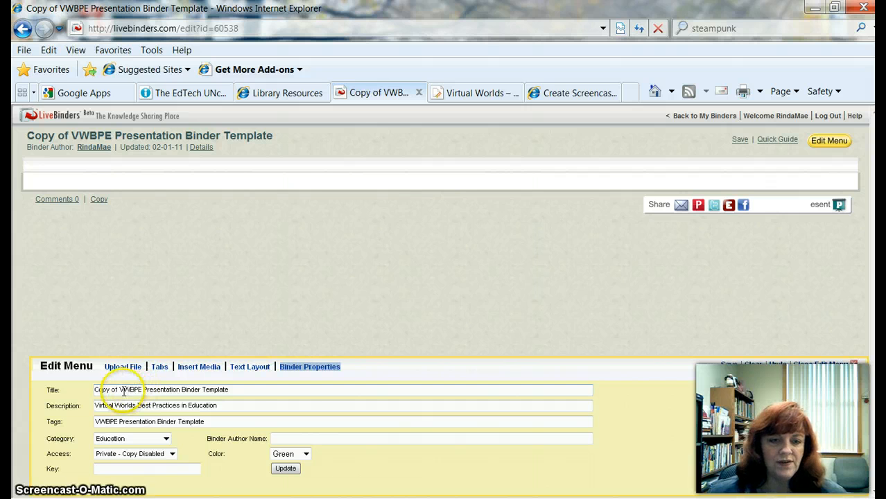
{"action": "left_click_drag", "start_coordinate": [232, 391], "coordinate": [80, 392]}
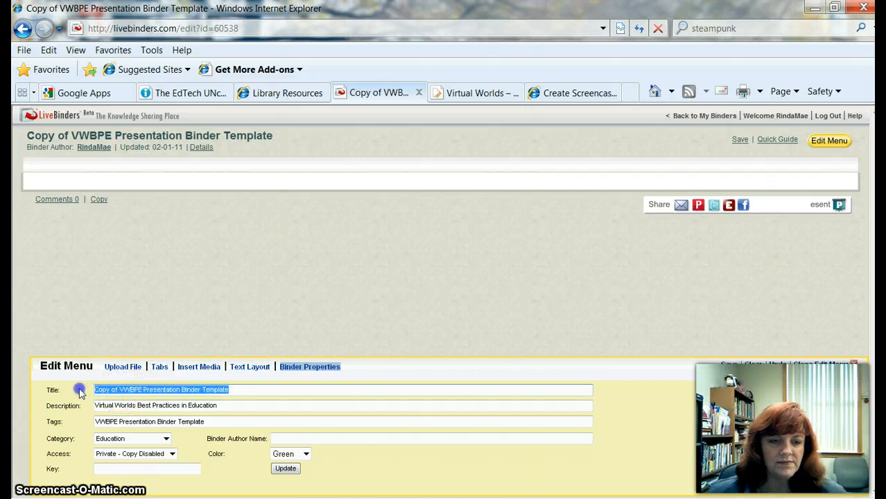
{"action": "left_click", "coordinate": [119, 389]}
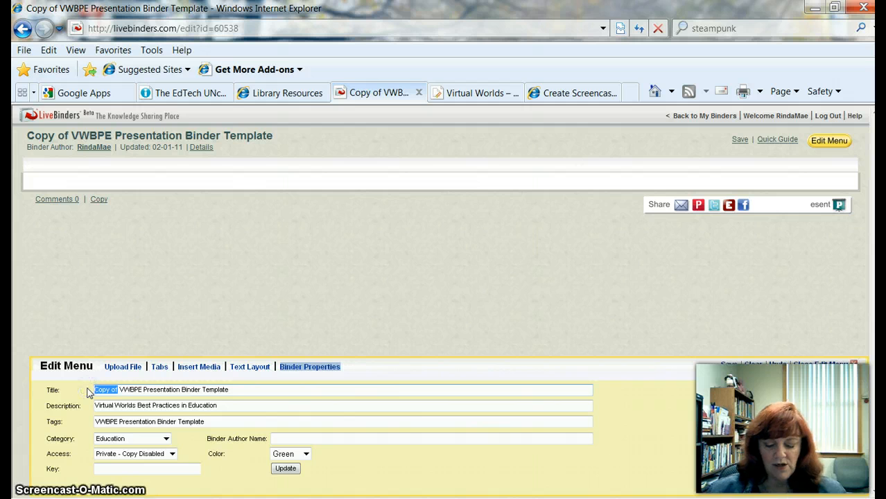
{"action": "type", "text": "Rinda's"}
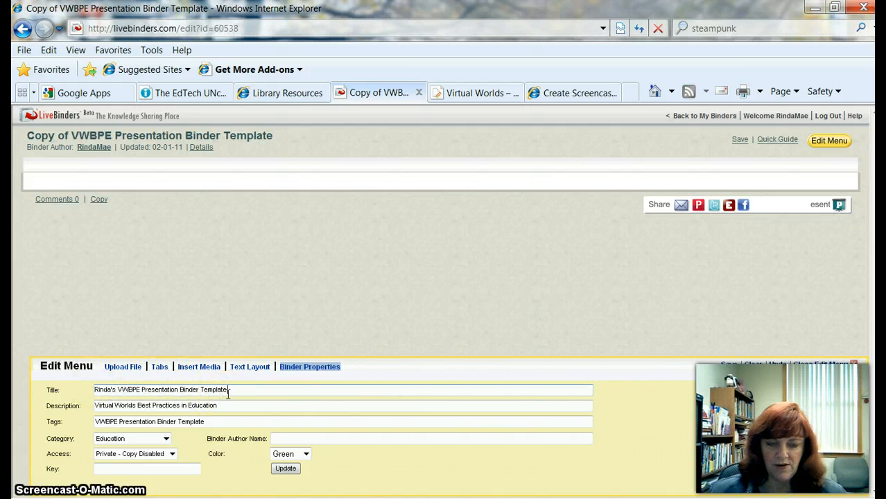
{"action": "key", "text": "BackSpace"}
{"action": "key", "text": "BackSpace"}
{"action": "key", "text": "BackSpace"}
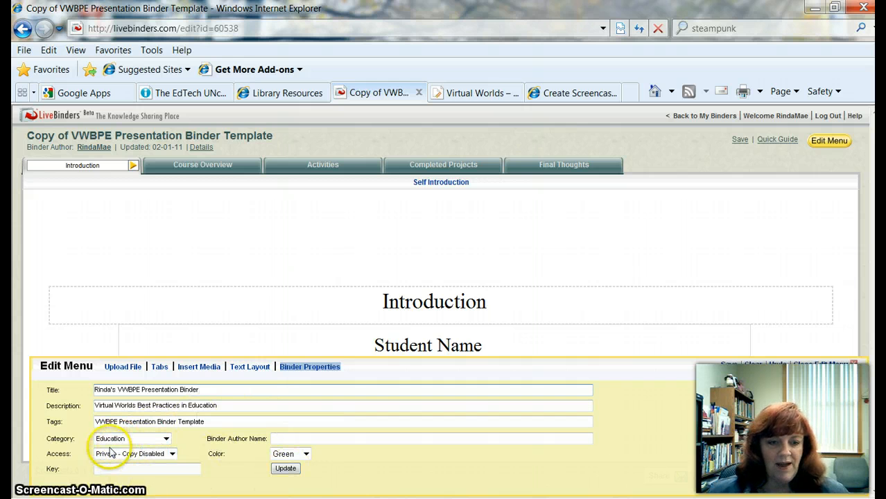
Step: Set the binder's access to Public - Copy Disabled and its color to Brown, and update the properties
{"action": "left_click", "coordinate": [172, 455]}
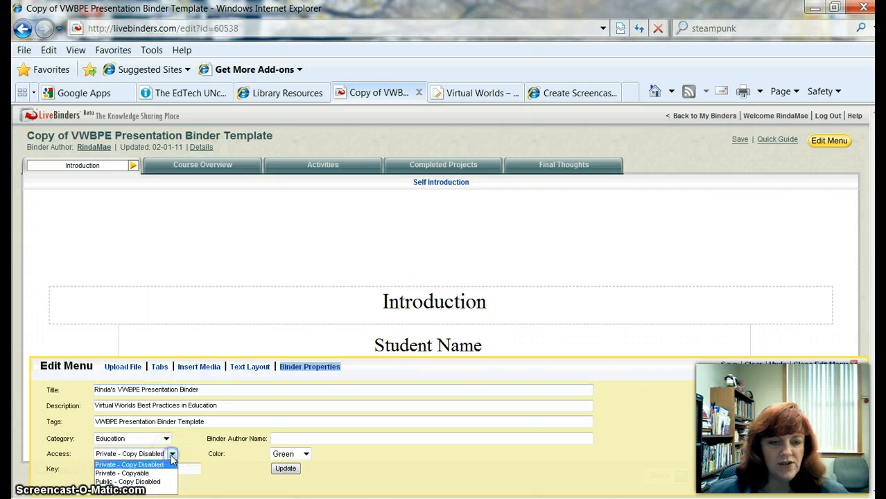
{"action": "left_click", "coordinate": [137, 482]}
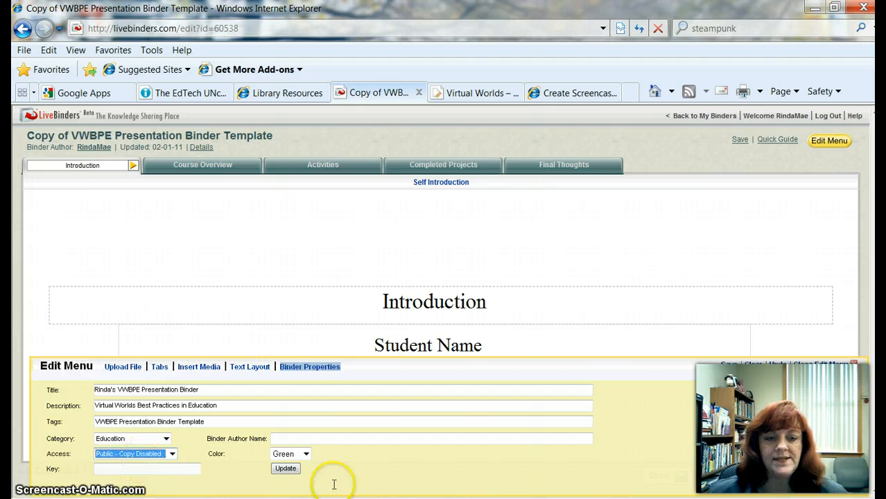
{"action": "left_click", "coordinate": [409, 477]}
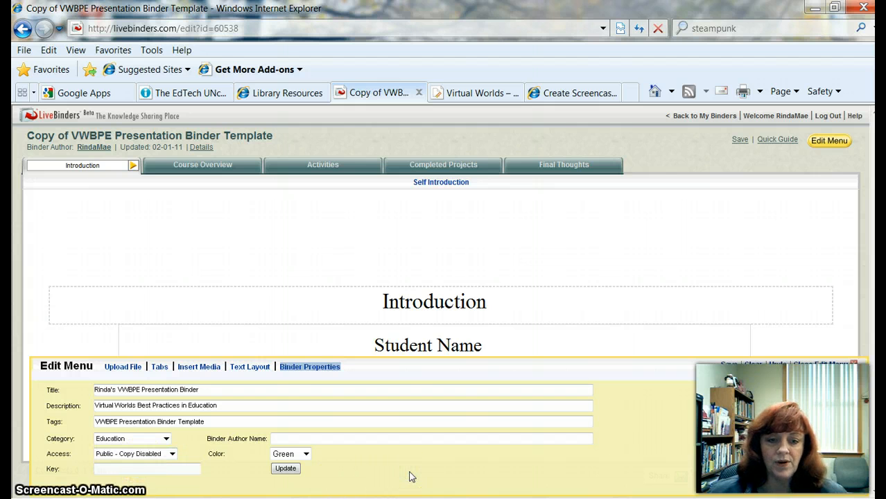
{"action": "left_click", "coordinate": [306, 455]}
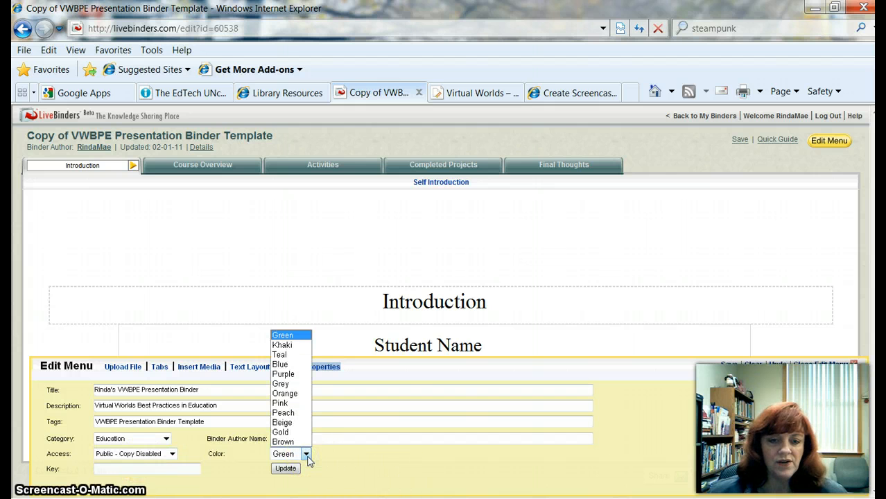
{"action": "left_click", "coordinate": [291, 443]}
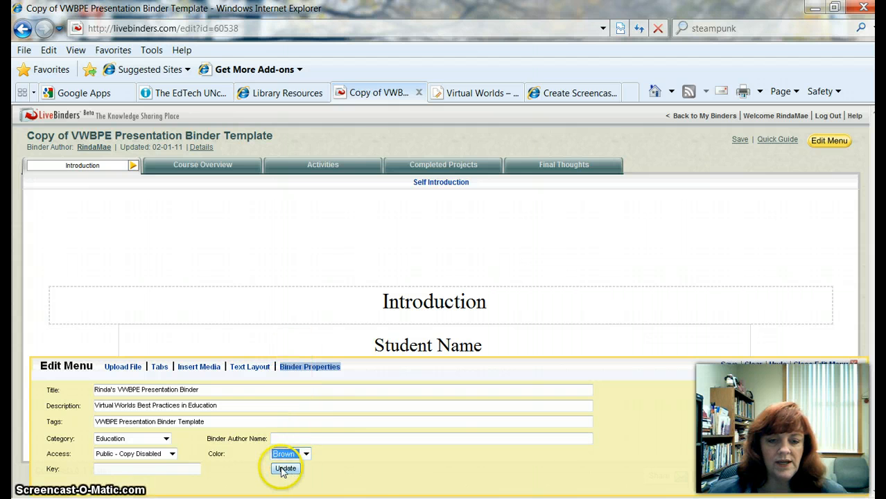
{"action": "left_click", "coordinate": [284, 470]}
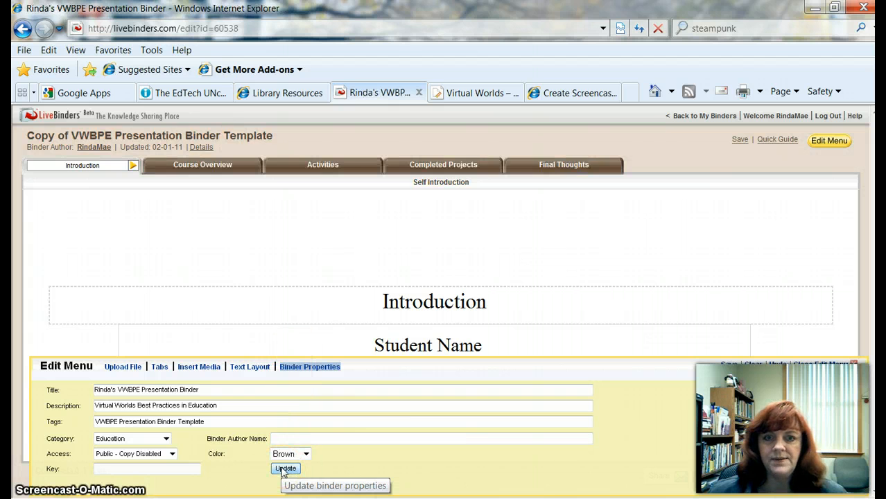
{"action": "left_click", "coordinate": [825, 143]}
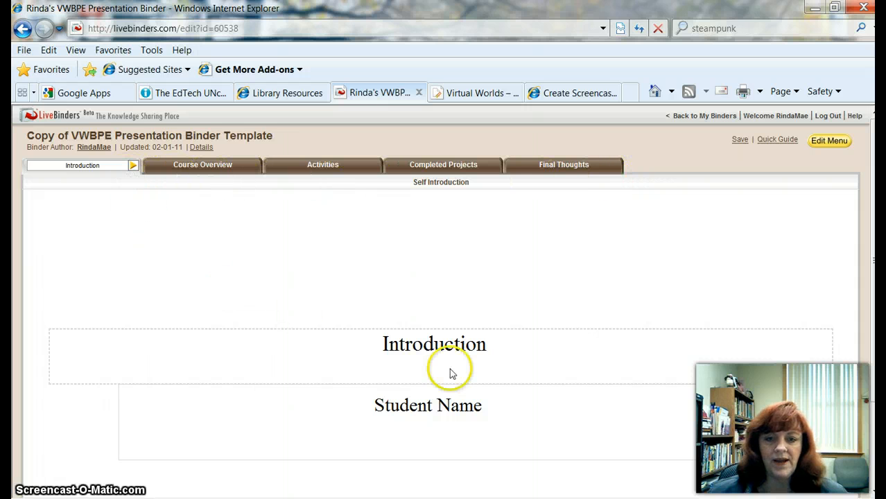
Step: Replace the Student Name placeholder on the Introduction page with the student's own name
{"action": "left_click_drag", "start_coordinate": [484, 412], "coordinate": [379, 407]}
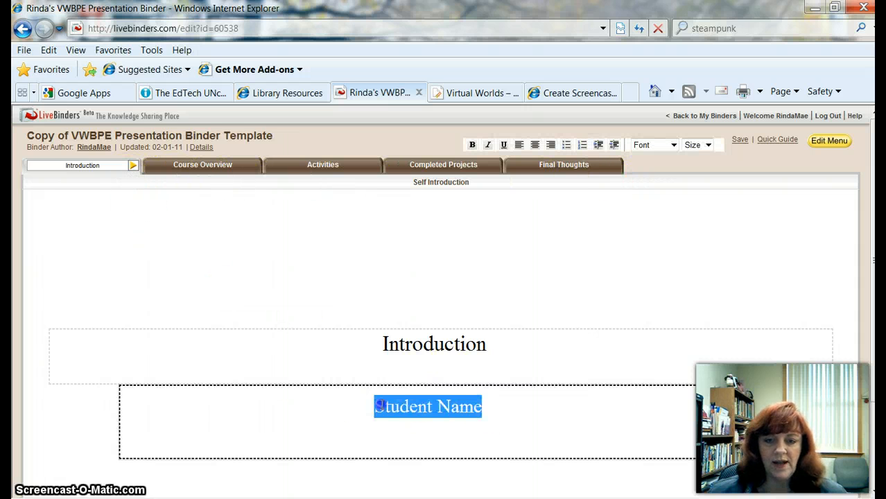
{"action": "type", "text": "Rinda "}
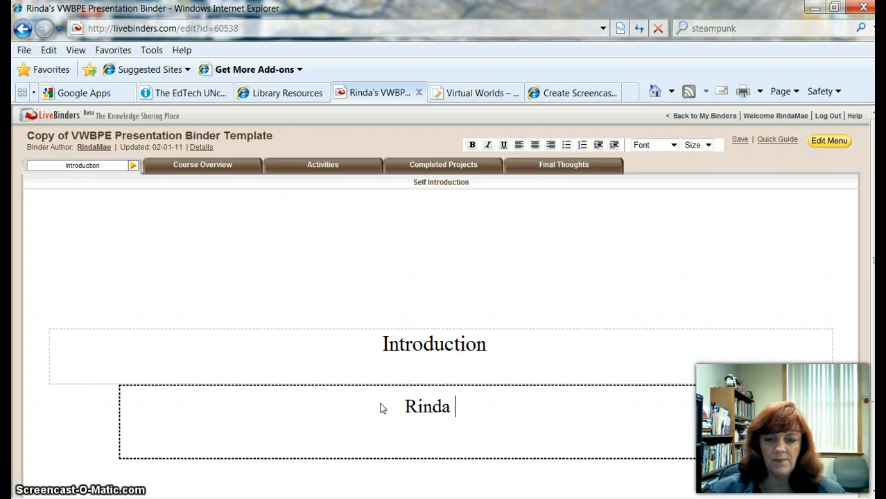
{"action": "type", "text": "M."}
{"action": "type", "text": "C"}
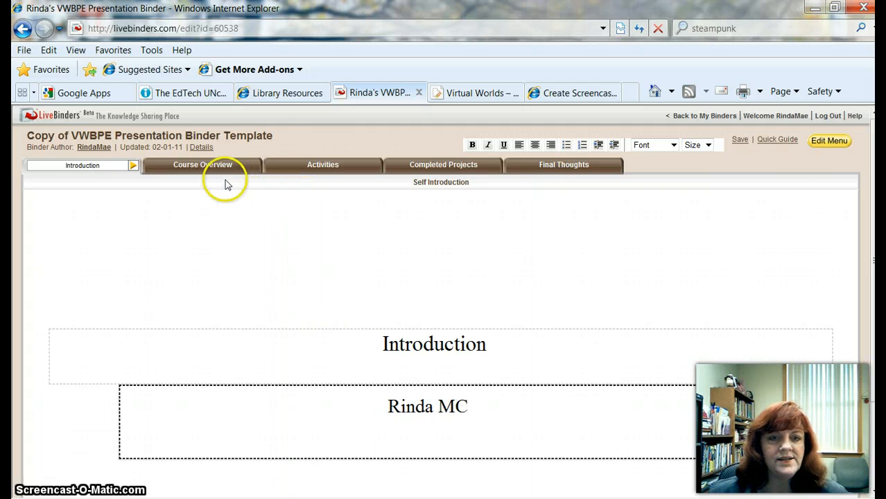
Step: Start a file upload on the Self Introduction subtab and browse to the Sort folder on the Desktop
{"action": "left_click", "coordinate": [431, 184]}
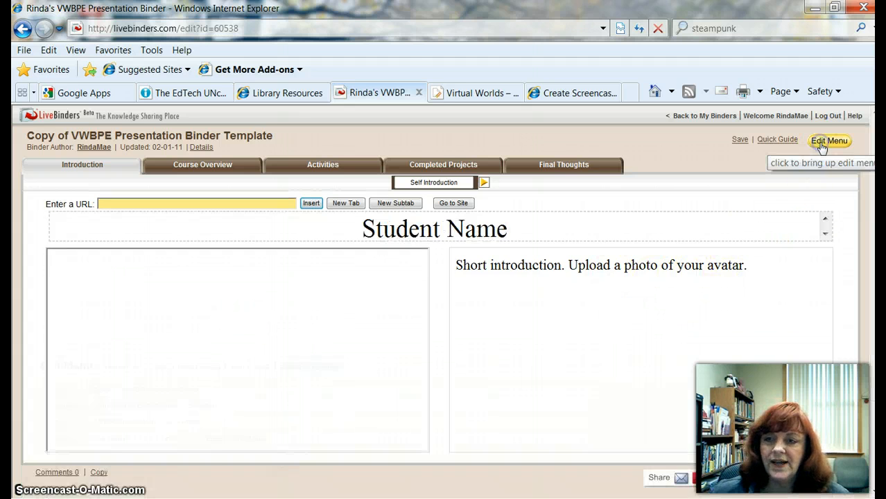
{"action": "left_click", "coordinate": [821, 146]}
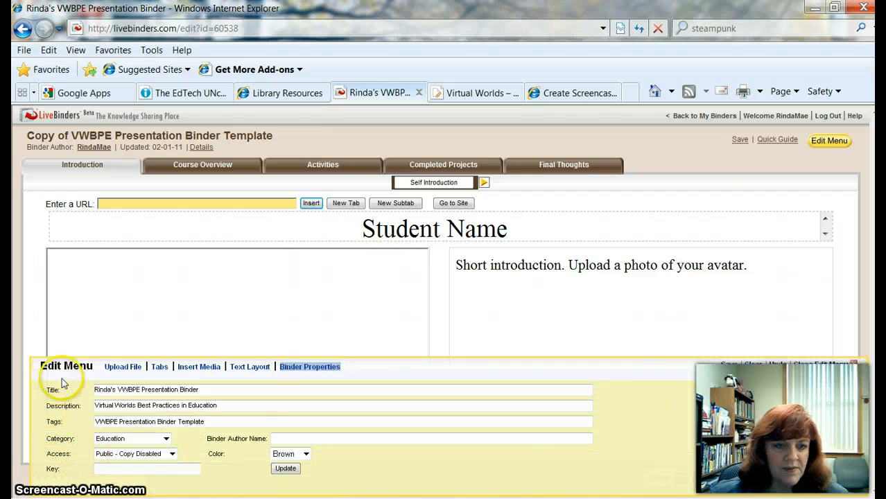
{"action": "left_click", "coordinate": [115, 369]}
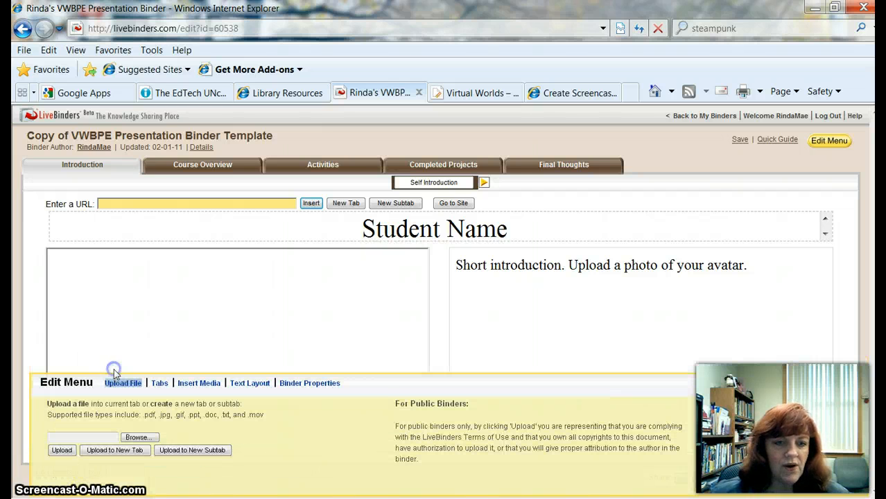
{"action": "left_click", "coordinate": [137, 438]}
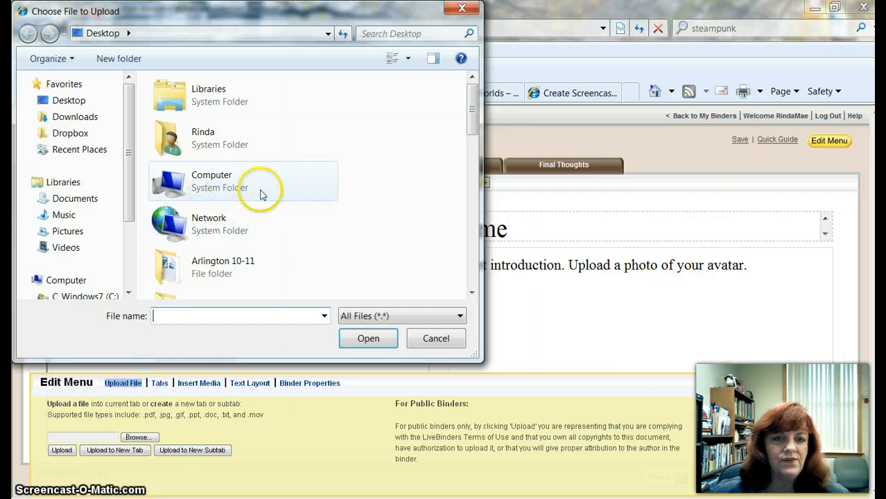
{"action": "left_click_drag", "start_coordinate": [472, 104], "coordinate": [462, 178]}
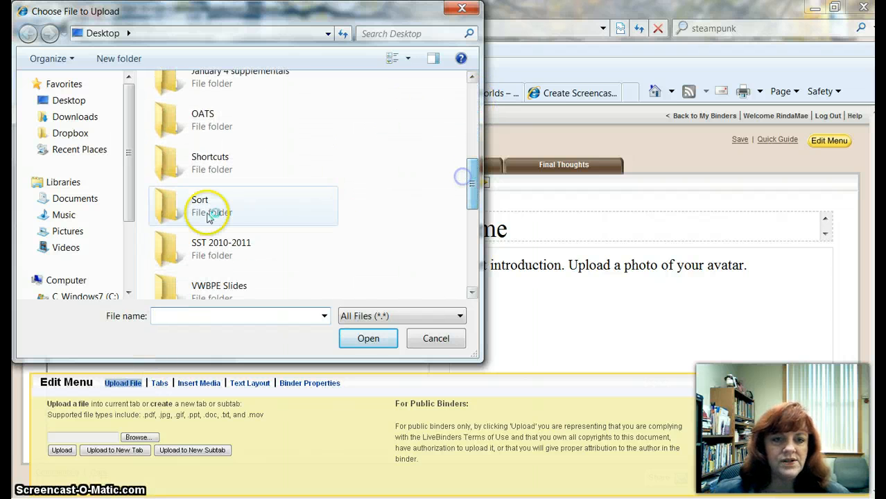
{"action": "double_click", "coordinate": [208, 217]}
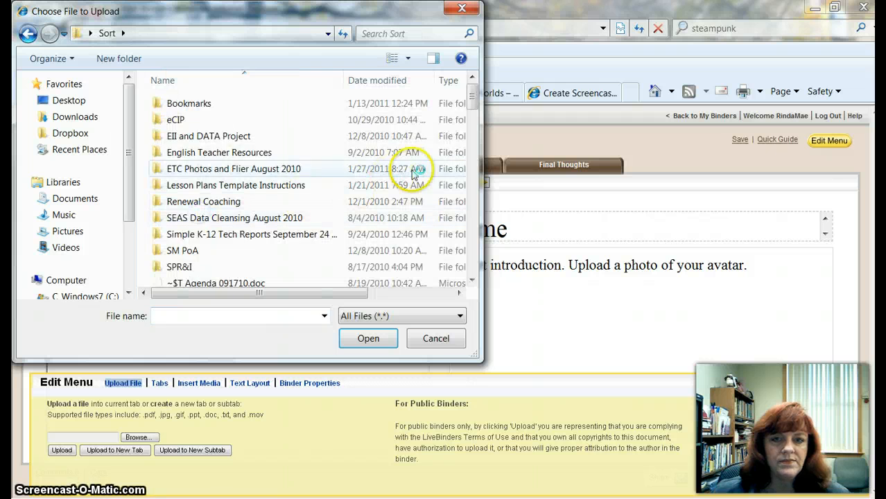
Step: Find Teleport Board.gif in the Sort folder and upload it to the Self Introduction subtab
{"action": "left_click_drag", "start_coordinate": [471, 103], "coordinate": [503, 272]}
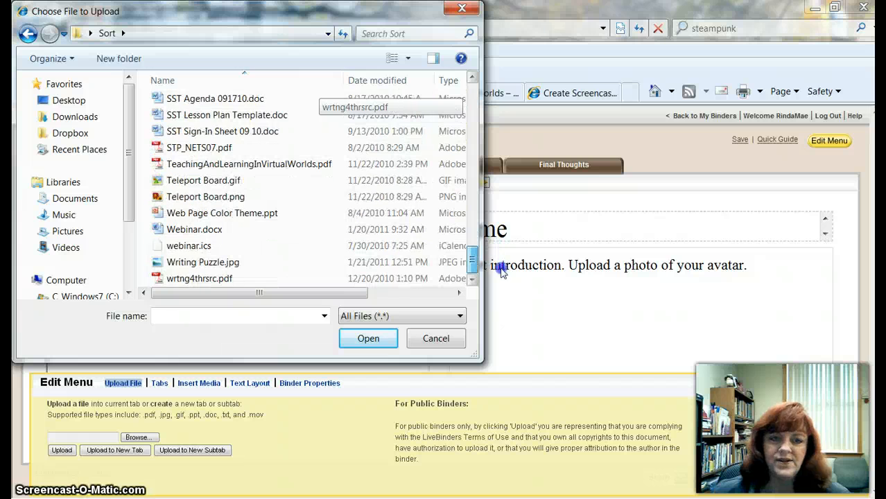
{"action": "left_click", "coordinate": [476, 144]}
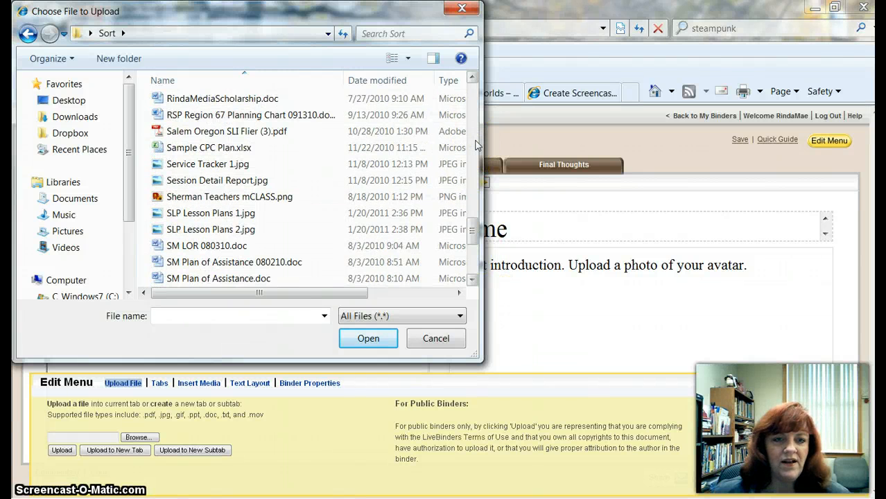
{"action": "left_click", "coordinate": [476, 145]}
{"action": "left_click", "coordinate": [476, 145]}
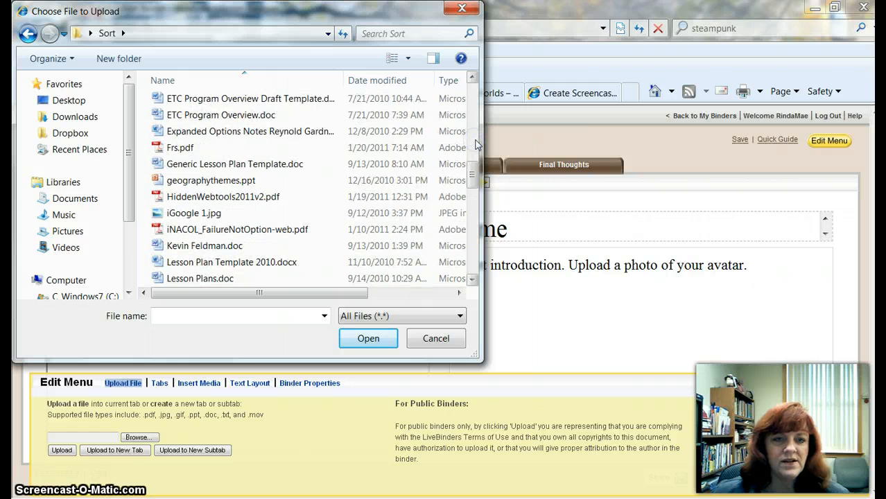
{"action": "left_click", "coordinate": [474, 125]}
{"action": "left_click", "coordinate": [474, 125]}
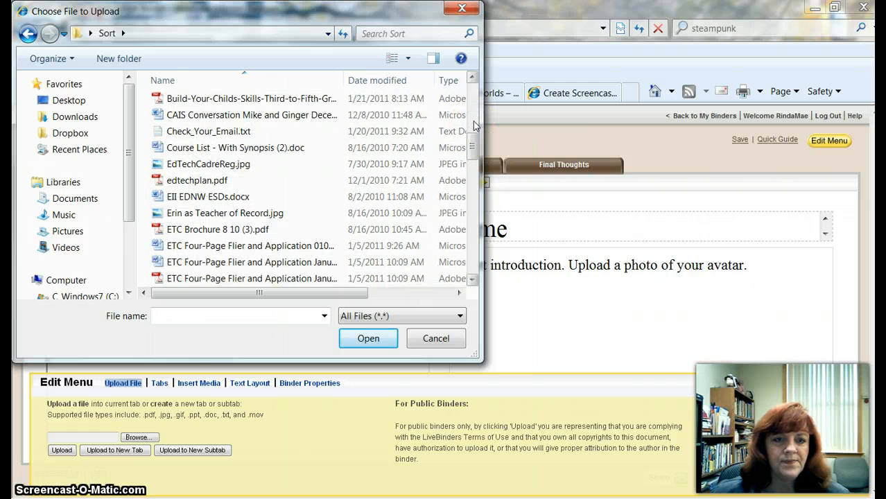
{"action": "left_click", "coordinate": [474, 125]}
{"action": "scroll", "coordinate": [404, 235], "scroll_direction": "down", "scroll_amount": 8}
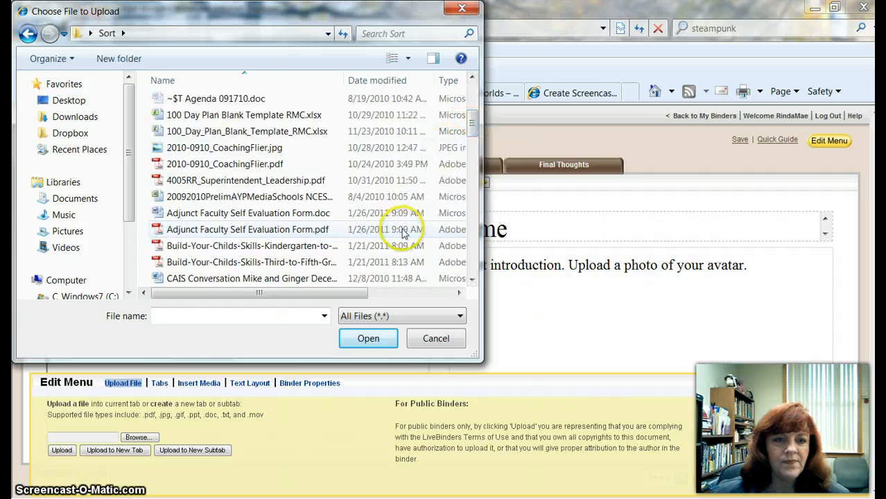
{"action": "scroll", "coordinate": [404, 234], "scroll_direction": "down", "scroll_amount": 5}
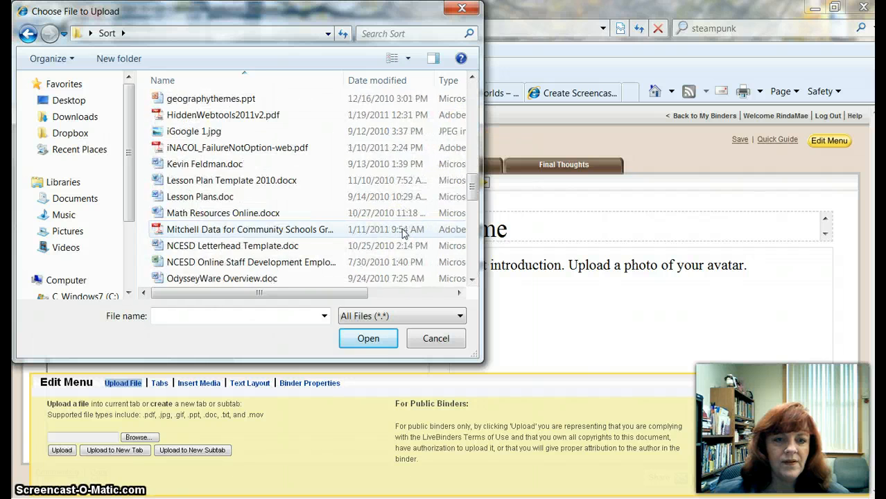
{"action": "scroll", "coordinate": [404, 234], "scroll_direction": "down", "scroll_amount": 2}
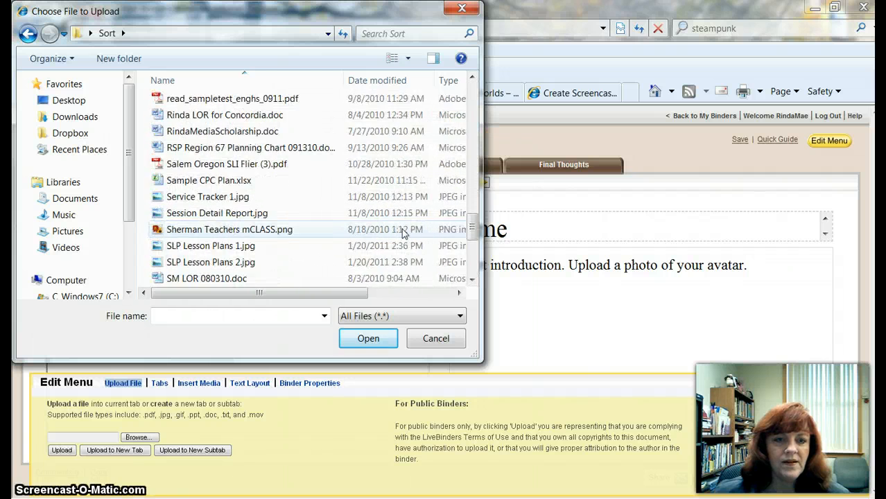
{"action": "scroll", "coordinate": [404, 235], "scroll_direction": "down", "scroll_amount": 6}
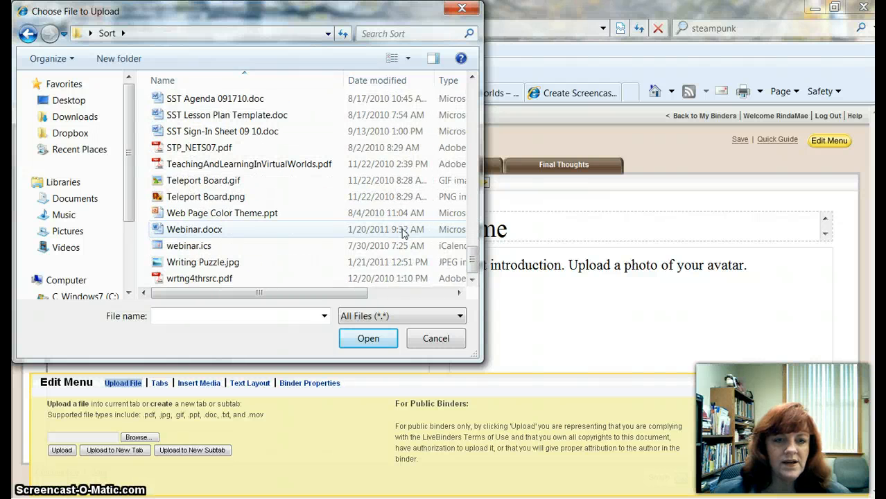
{"action": "left_click", "coordinate": [219, 199]}
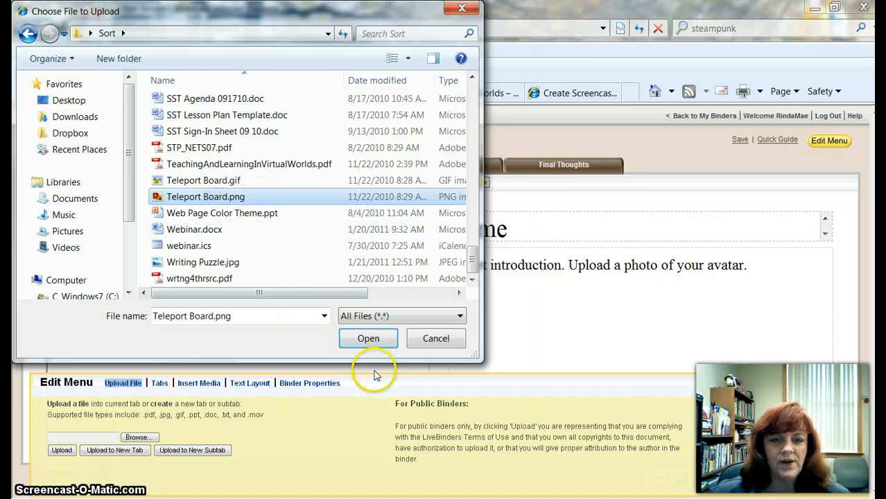
{"action": "left_click", "coordinate": [203, 179]}
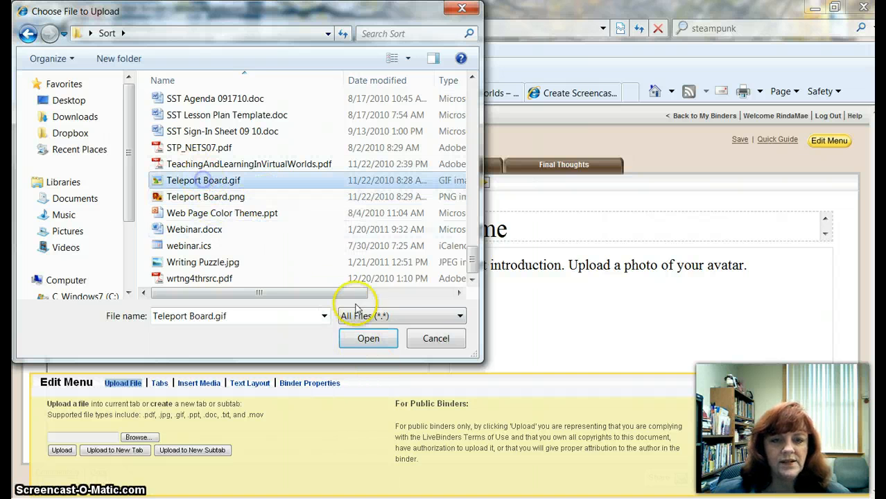
{"action": "left_click", "coordinate": [368, 339]}
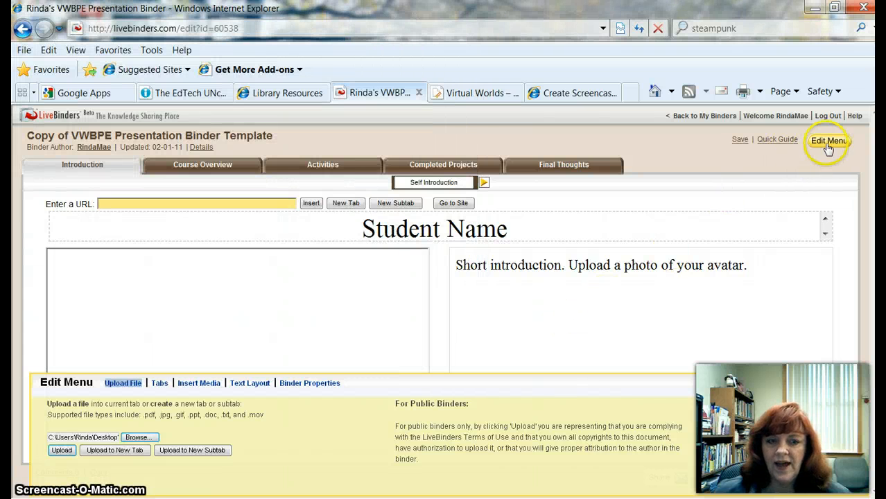
{"action": "left_click", "coordinate": [61, 450]}
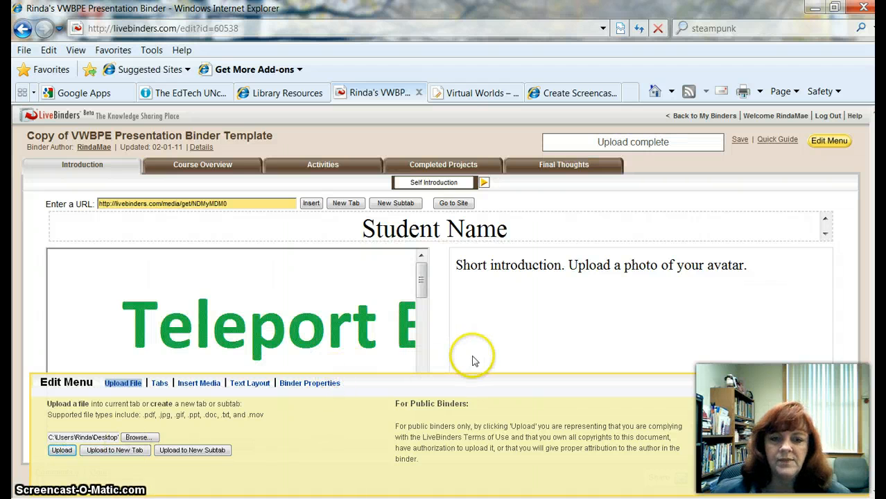
Step: Upload steampunkgirl.jpg from the Desktop as the avatar photo on the Self Introduction subtab and close the edit options
{"action": "left_click", "coordinate": [138, 438]}
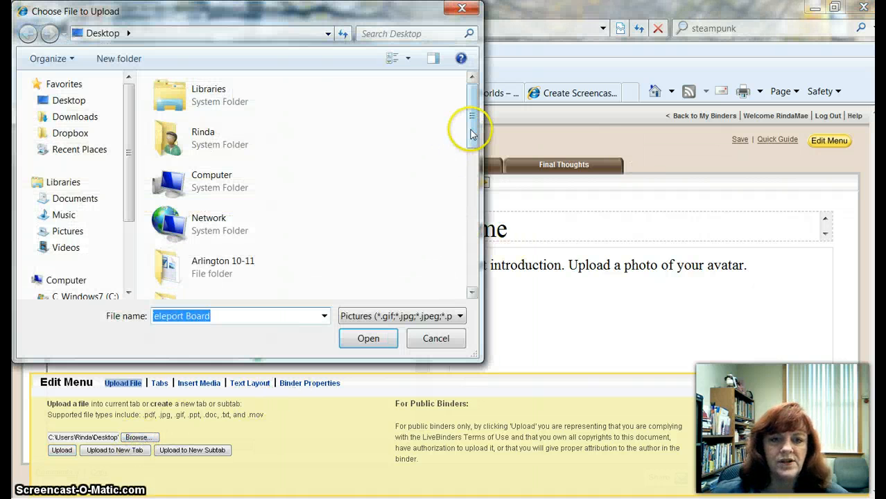
{"action": "left_click_drag", "start_coordinate": [467, 130], "coordinate": [474, 253]}
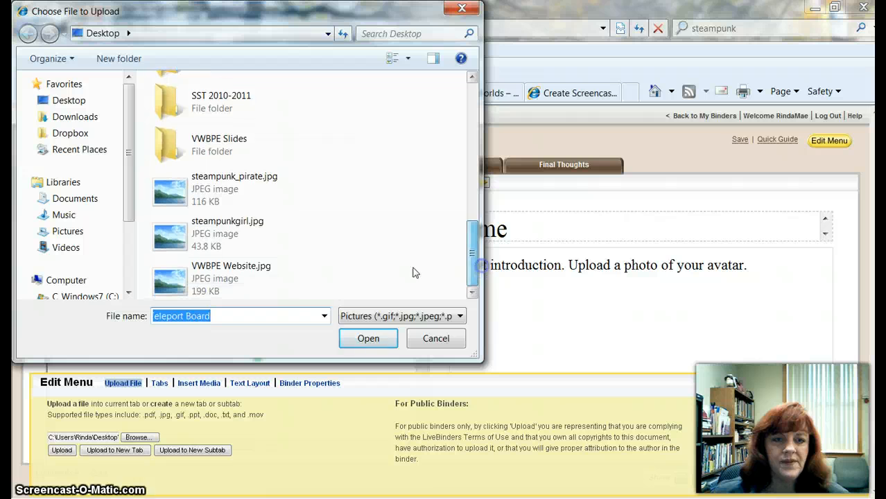
{"action": "double_click", "coordinate": [224, 234]}
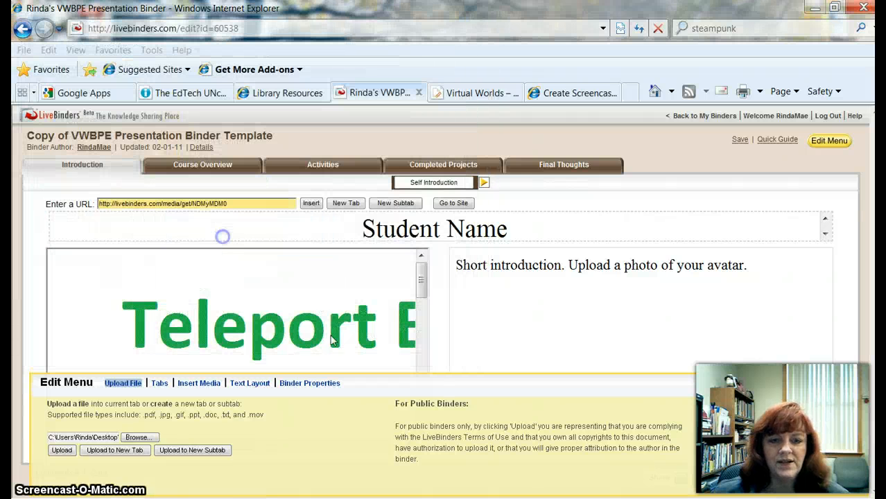
{"action": "left_click", "coordinate": [62, 450]}
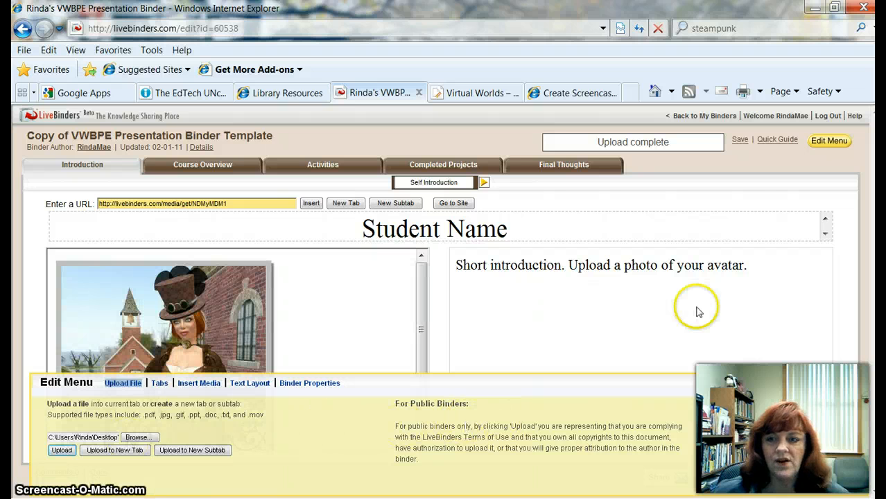
{"action": "left_click", "coordinate": [824, 146]}
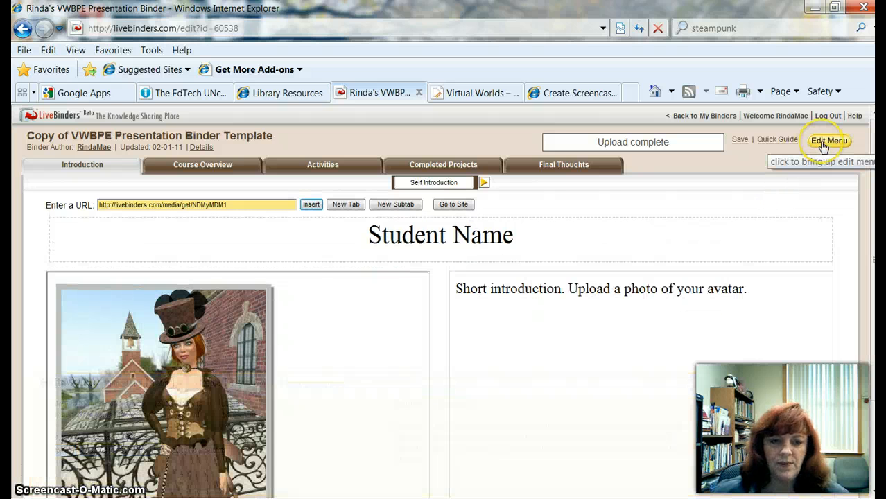
Step: Replace the short introduction placeholder with "I teach through a distance learning program called the Frontier Learning Network based in Oregon."
{"action": "scroll", "coordinate": [617, 374], "scroll_direction": "down", "scroll_amount": 1}
{"action": "left_click_drag", "start_coordinate": [748, 217], "coordinate": [442, 217]}
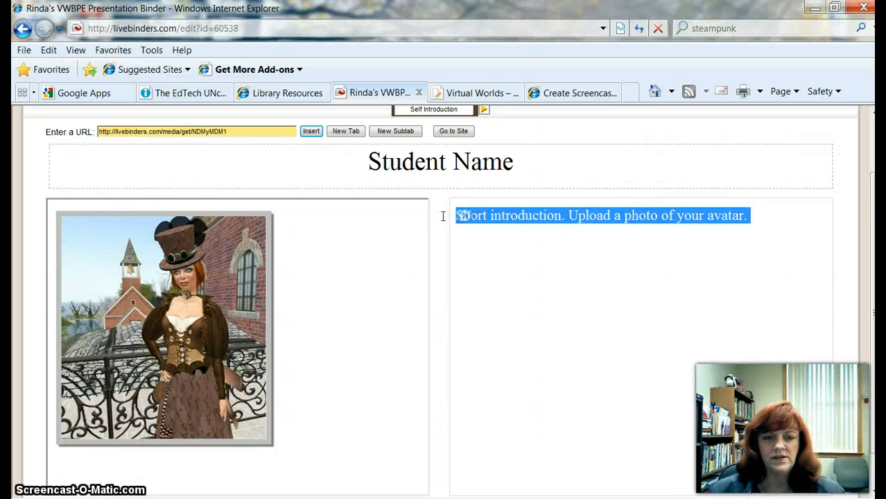
{"action": "left_click", "coordinate": [531, 216]}
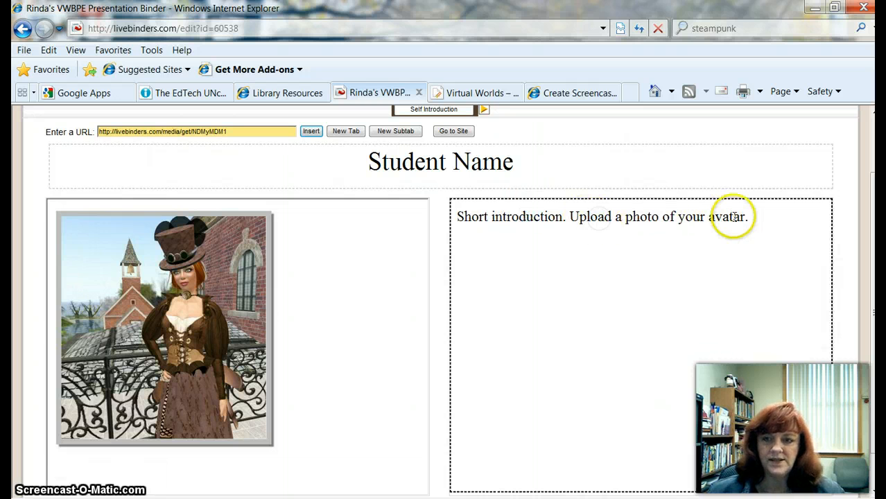
{"action": "left_click_drag", "start_coordinate": [749, 217], "coordinate": [490, 219]}
{"action": "key", "text": "BackSpace"}
{"action": "key", "text": "BackSpace"}
{"action": "key", "text": "BackSpace"}
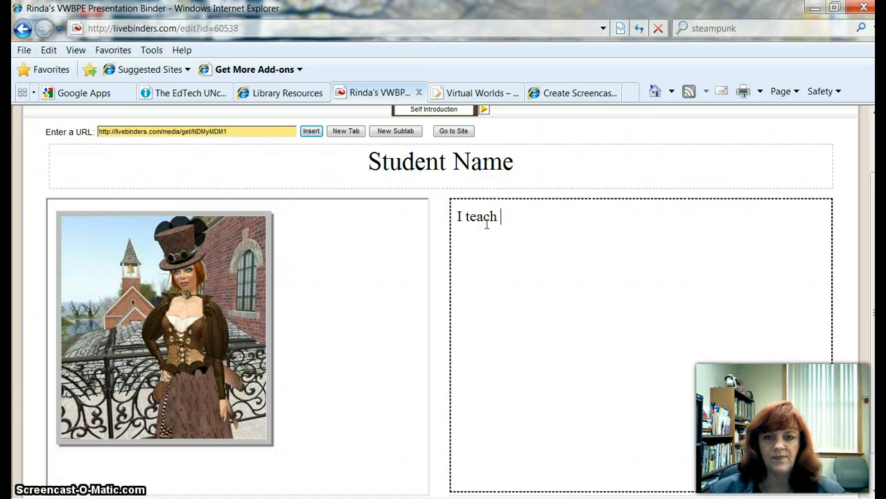
{"action": "type", "text": "rough a distance learning program ca"}
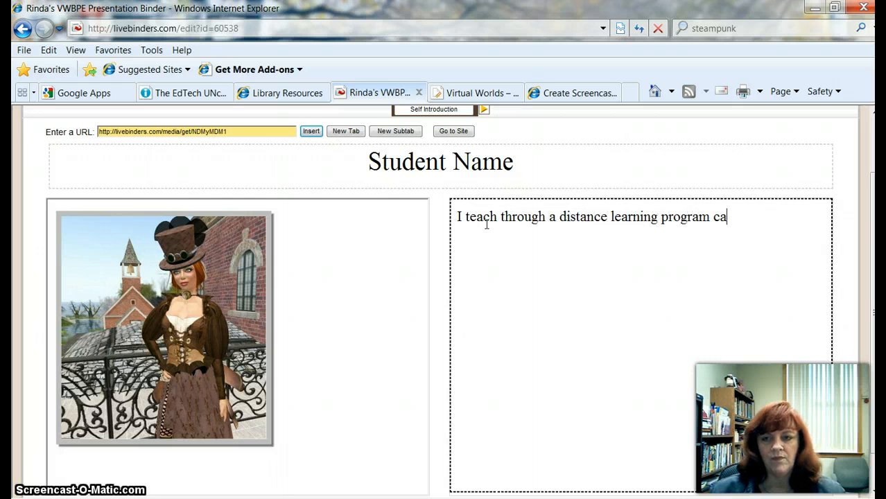
{"action": "type", "text": "Frontier Learning Network based"}
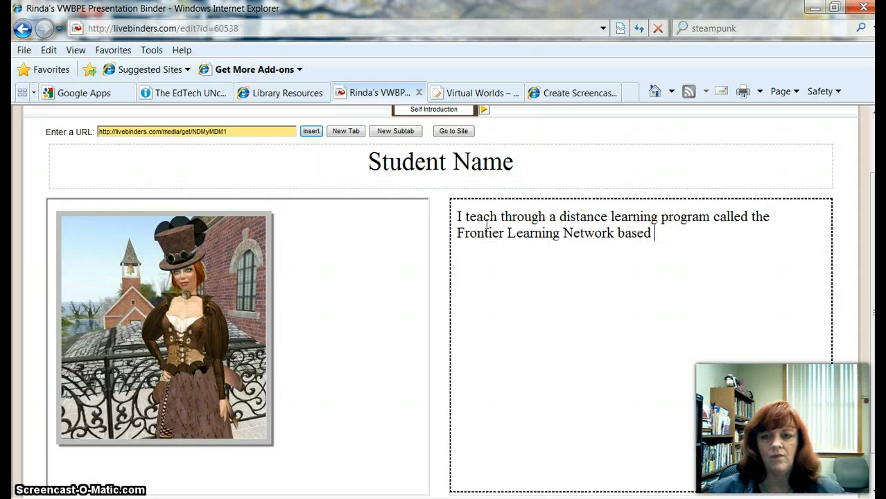
{"action": "type", "text": "Oregon."}
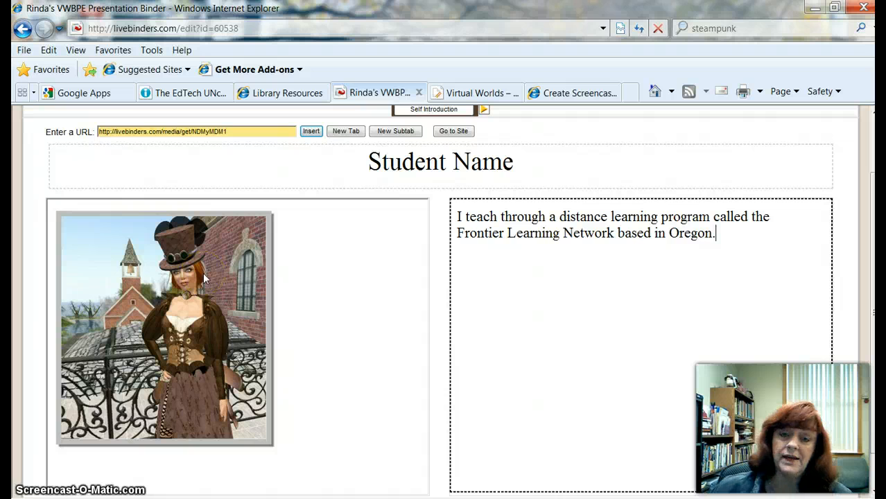
Step: Review the instruction text on the "What is this course about?" subtab of Course Overview
{"action": "scroll", "coordinate": [291, 274], "scroll_direction": "up", "scroll_amount": 1}
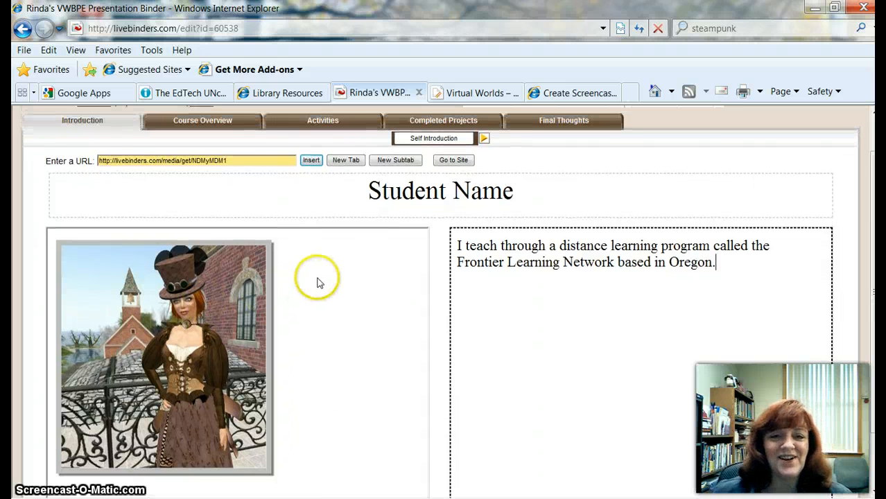
{"action": "left_click", "coordinate": [186, 121]}
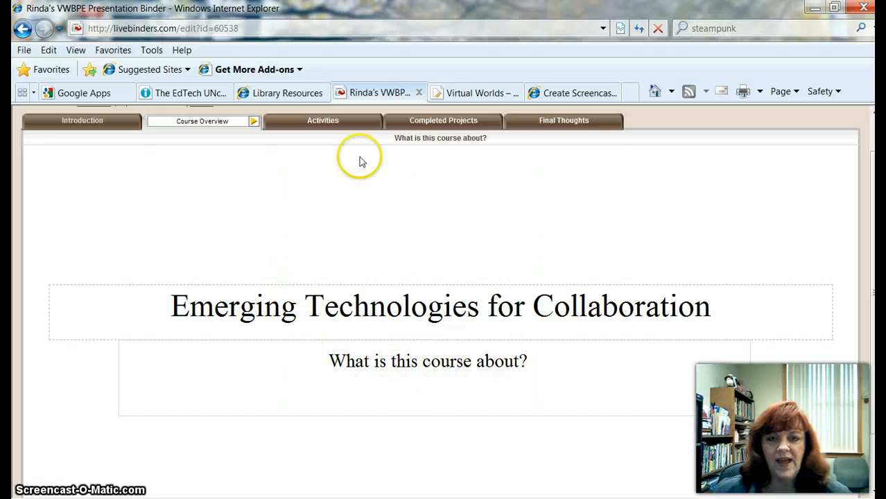
{"action": "left_click", "coordinate": [438, 141]}
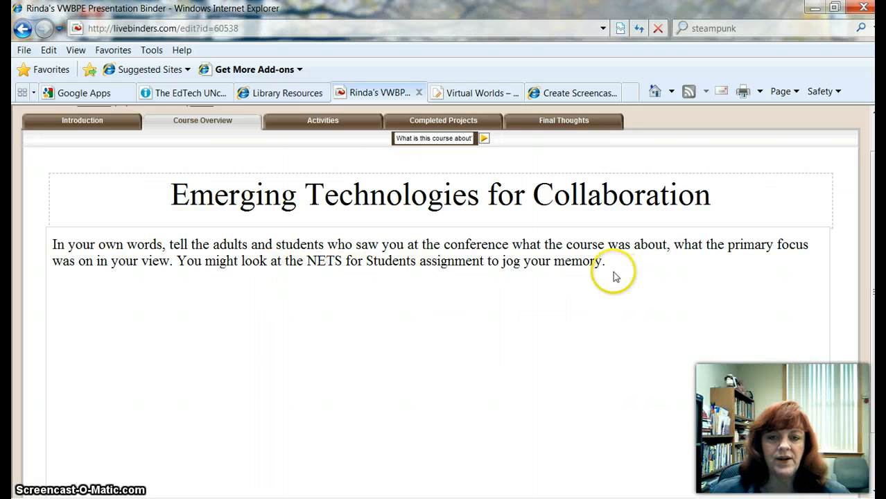
{"action": "left_click", "coordinate": [633, 263]}
{"action": "left_click_drag", "start_coordinate": [657, 264], "coordinate": [73, 247]}
{"action": "left_click", "coordinate": [205, 371]}
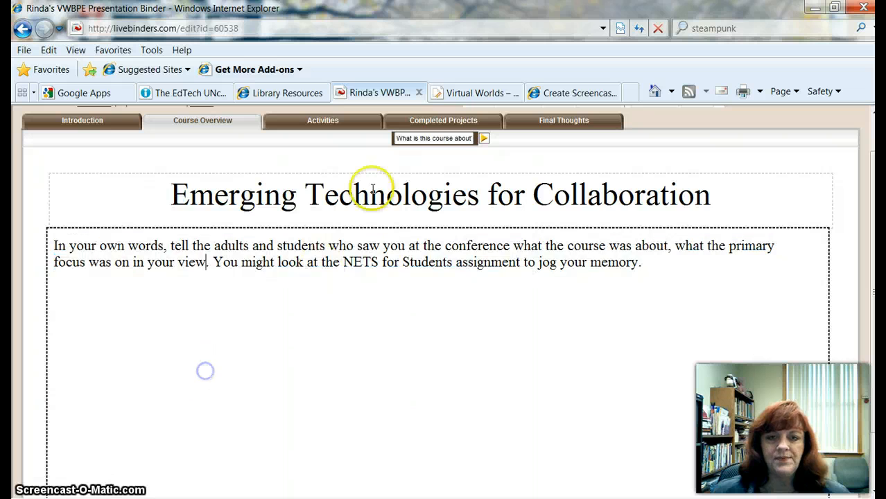
Step: Review the Things We Did subtab under Activities and its file upload options
{"action": "left_click", "coordinate": [322, 122]}
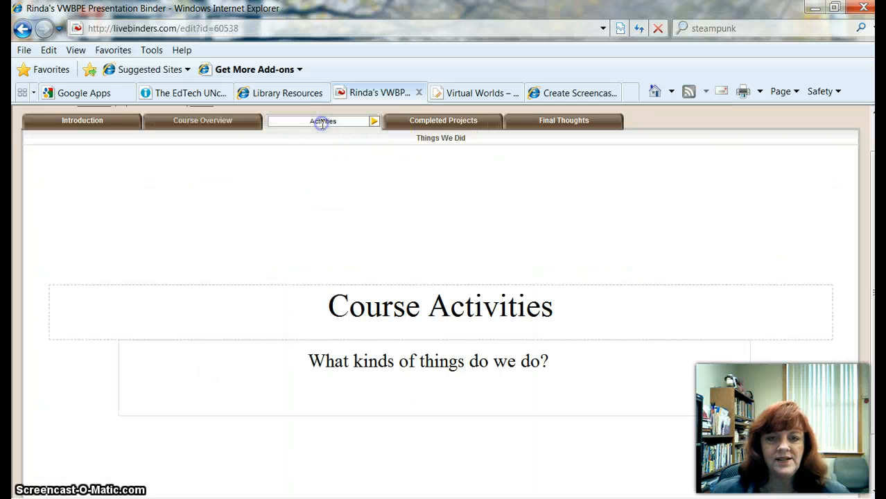
{"action": "left_click", "coordinate": [437, 140]}
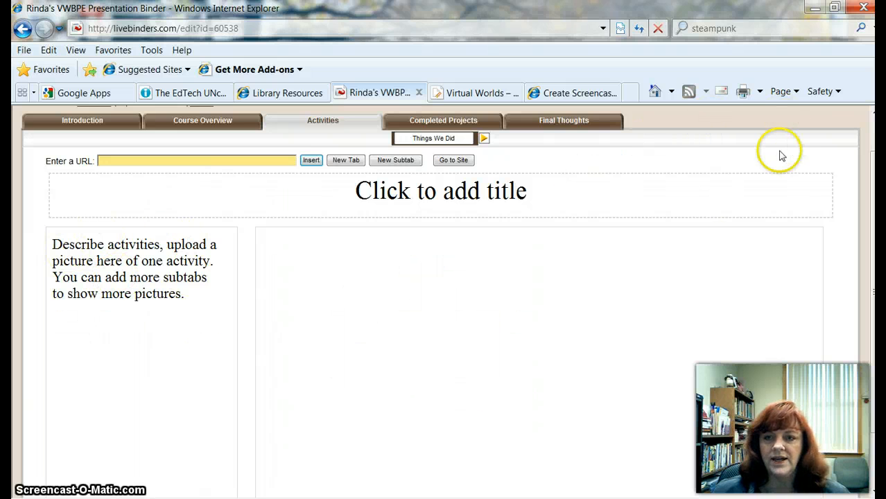
{"action": "scroll", "coordinate": [755, 201], "scroll_direction": "up", "scroll_amount": 1}
{"action": "left_click", "coordinate": [836, 142]}
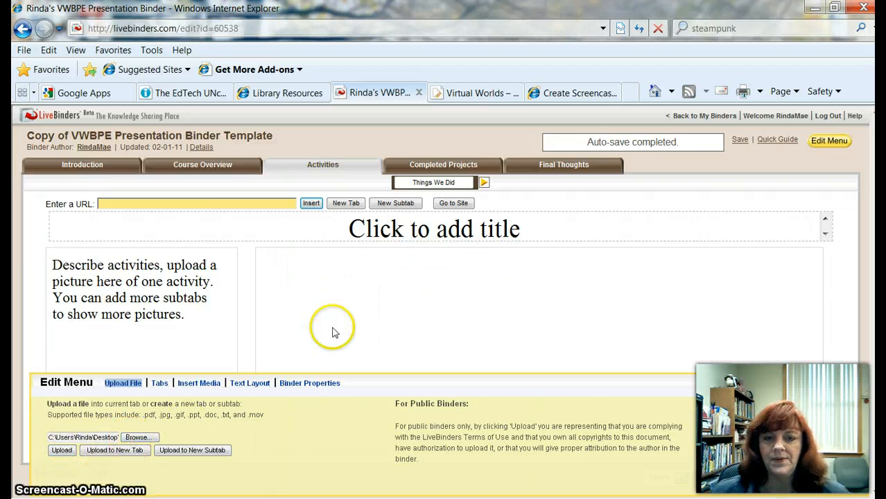
{"action": "left_click", "coordinate": [821, 141]}
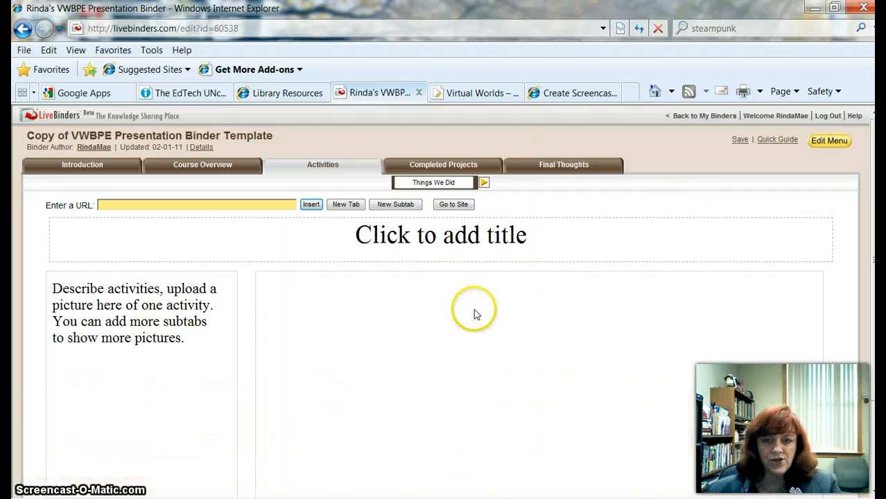
Step: Add a subtab after Things We Did under Activities and name it Skydiving
{"action": "left_click", "coordinate": [484, 184]}
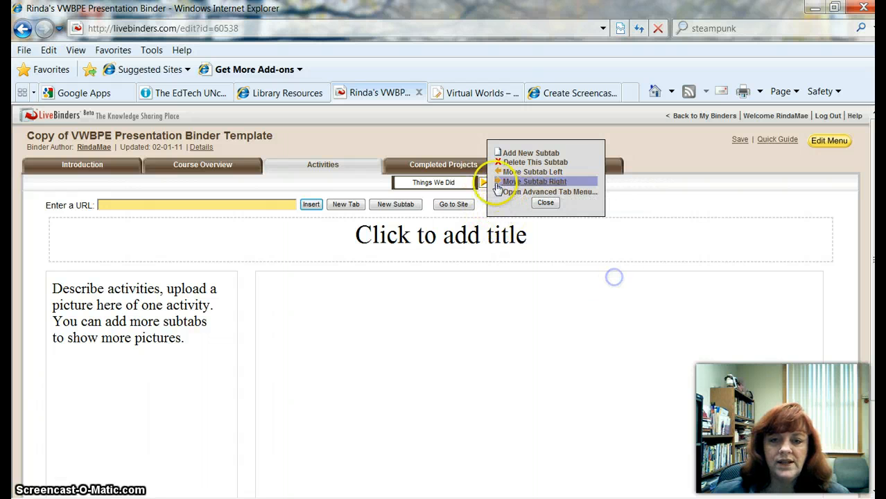
{"action": "left_click", "coordinate": [524, 152]}
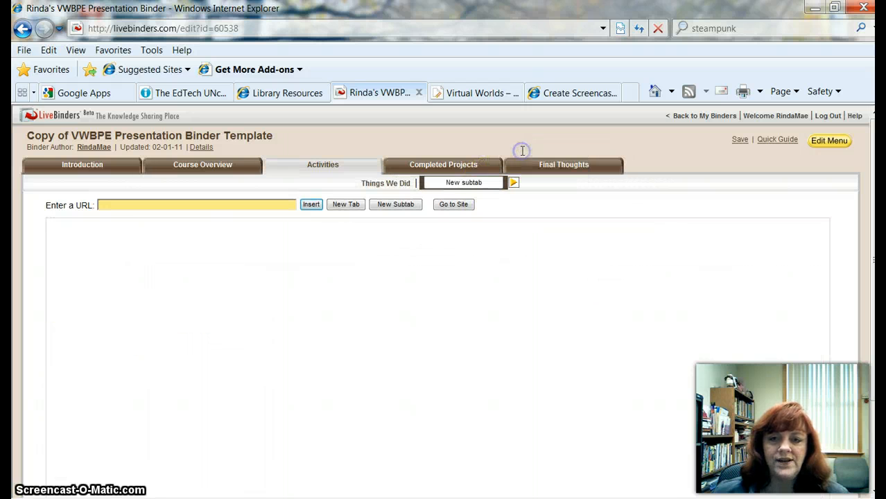
{"action": "left_click", "coordinate": [488, 182]}
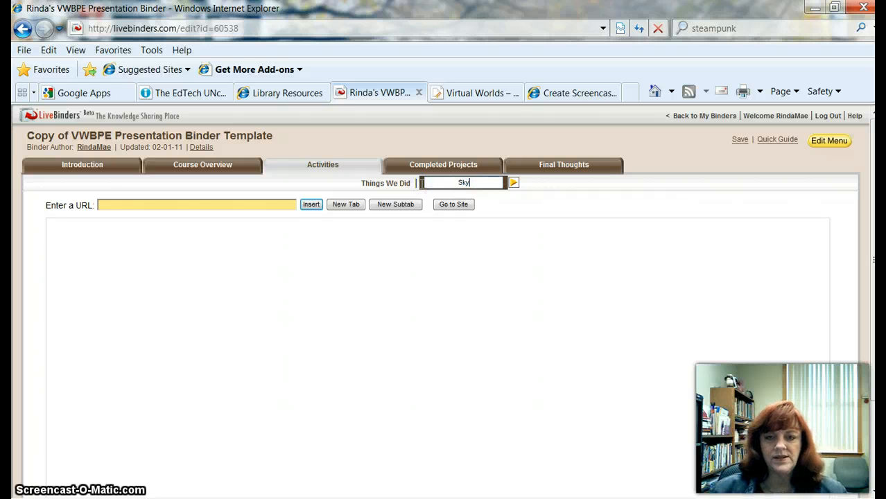
{"action": "type", "text": "Skydiving"}
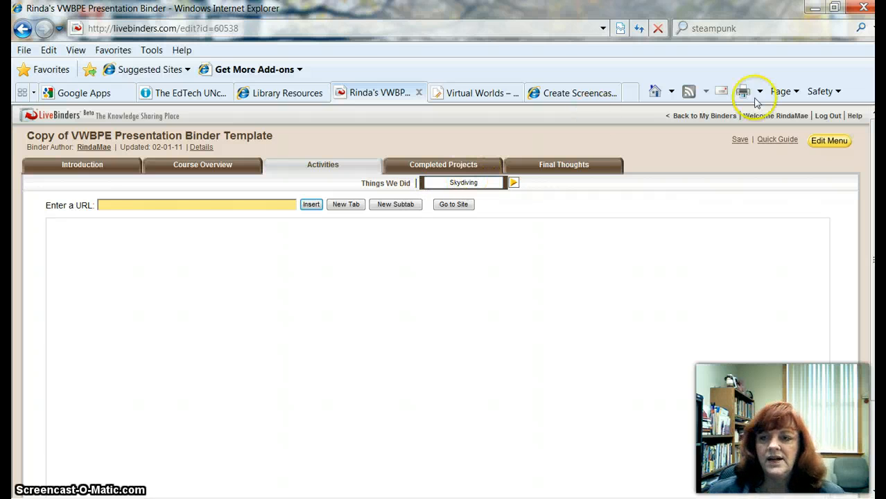
Step: Apply the Text - Media layout template to the Skydiving subtab
{"action": "left_click", "coordinate": [822, 141]}
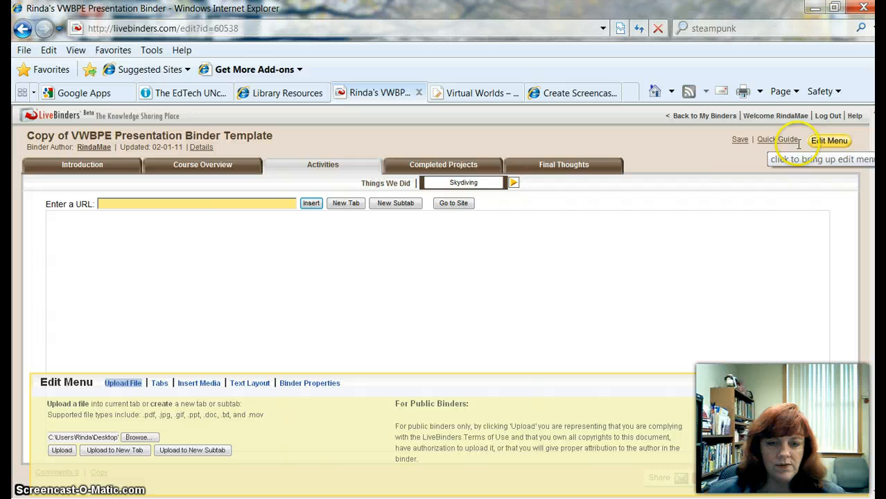
{"action": "left_click", "coordinate": [248, 385]}
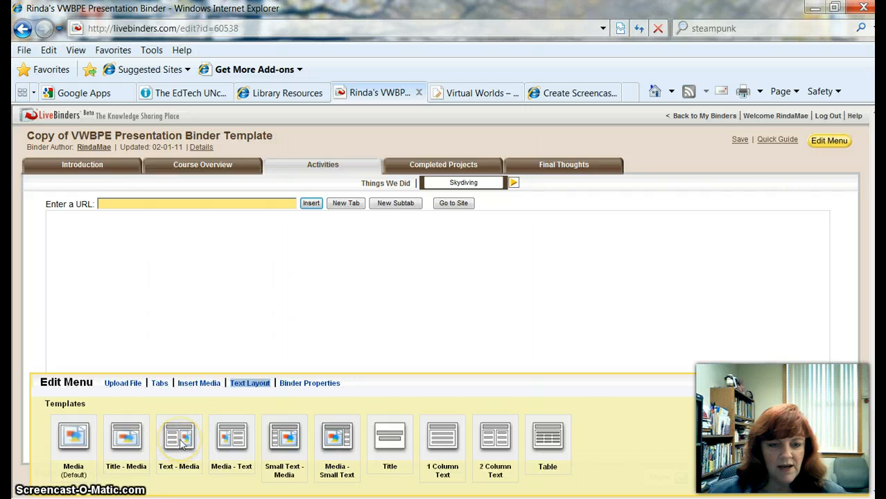
{"action": "left_click", "coordinate": [181, 438]}
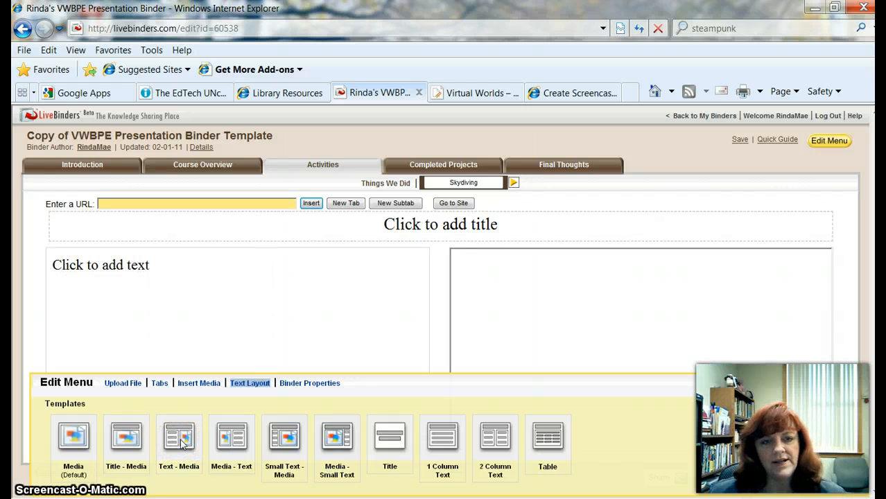
{"action": "left_click", "coordinate": [824, 142]}
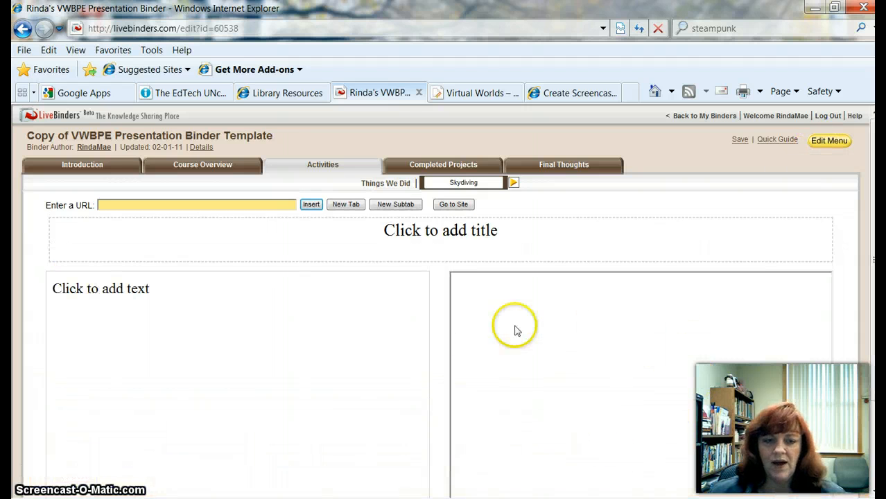
Step: Upload steampunkgirl.jpg into the media area of the Skydiving subtab
{"action": "left_click", "coordinate": [828, 141]}
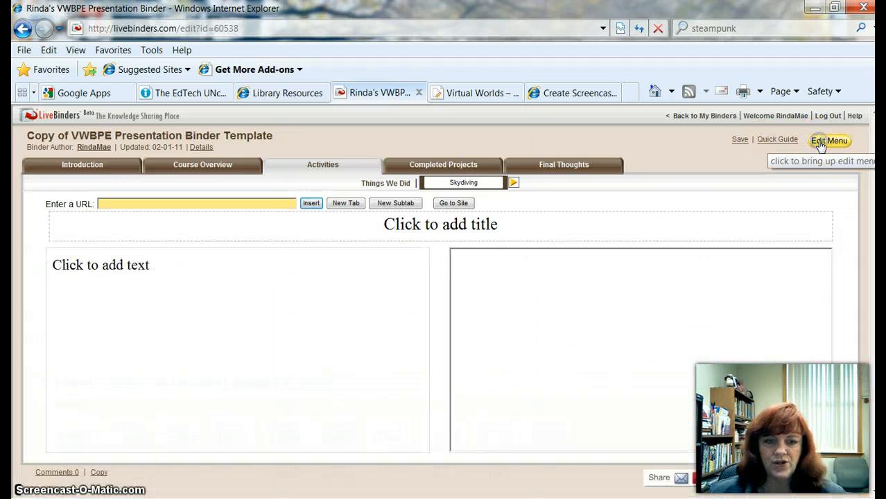
{"action": "left_click", "coordinate": [126, 384]}
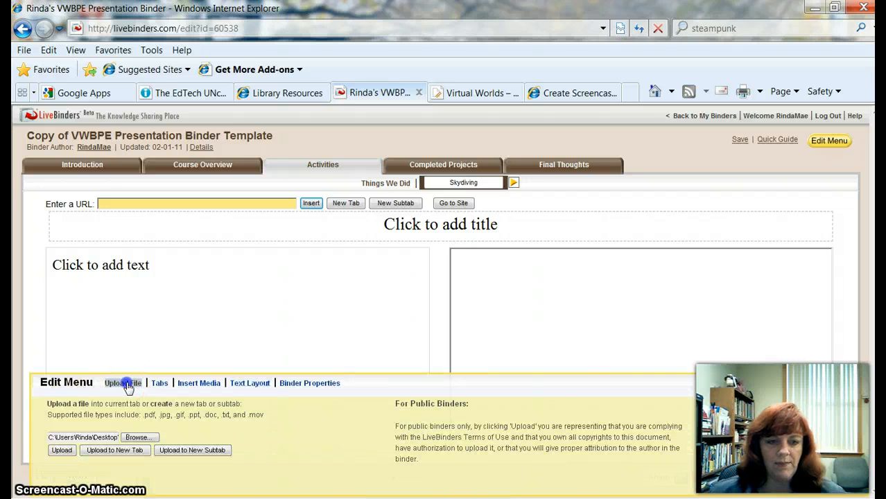
{"action": "left_click", "coordinate": [138, 437]}
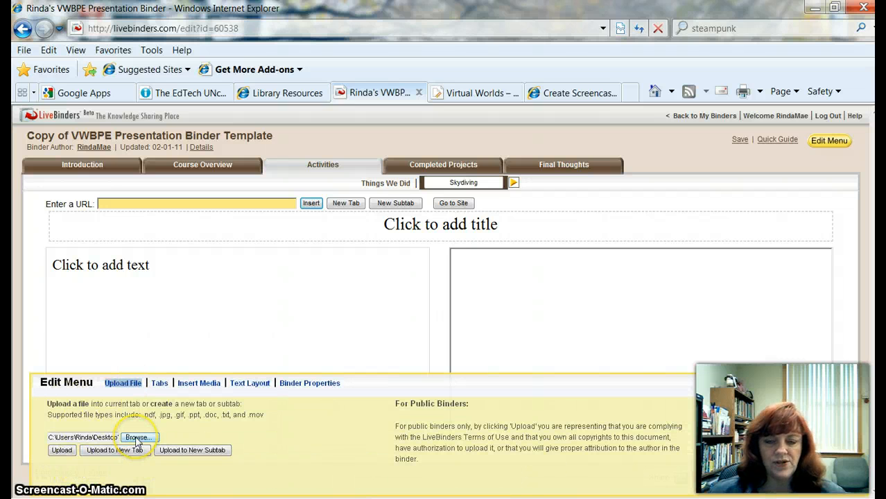
{"action": "left_click", "coordinate": [61, 450]}
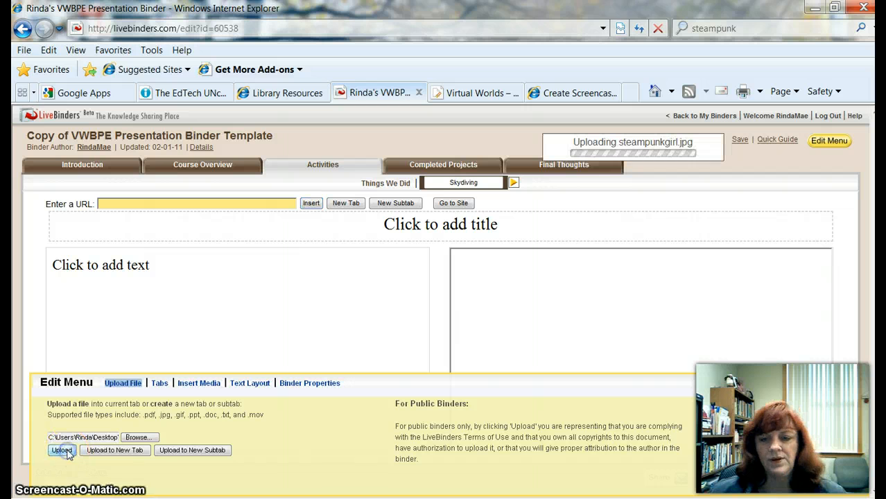
{"action": "left_click", "coordinate": [495, 320]}
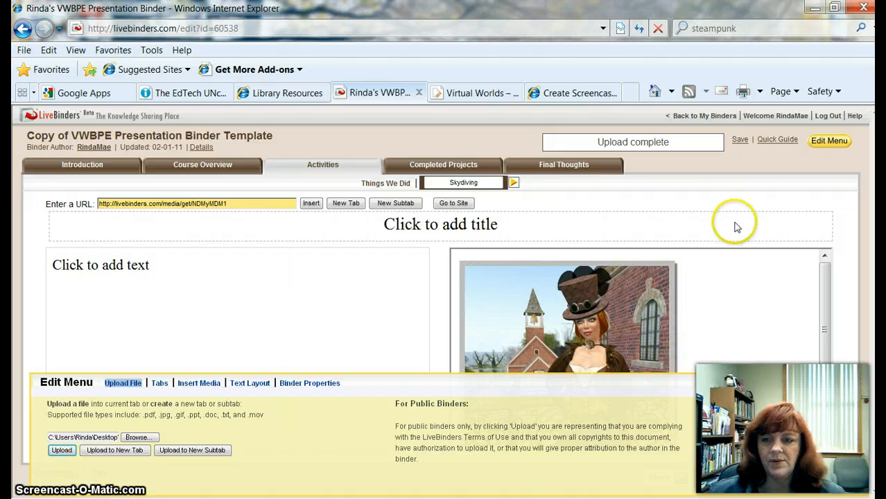
{"action": "left_click", "coordinate": [822, 144]}
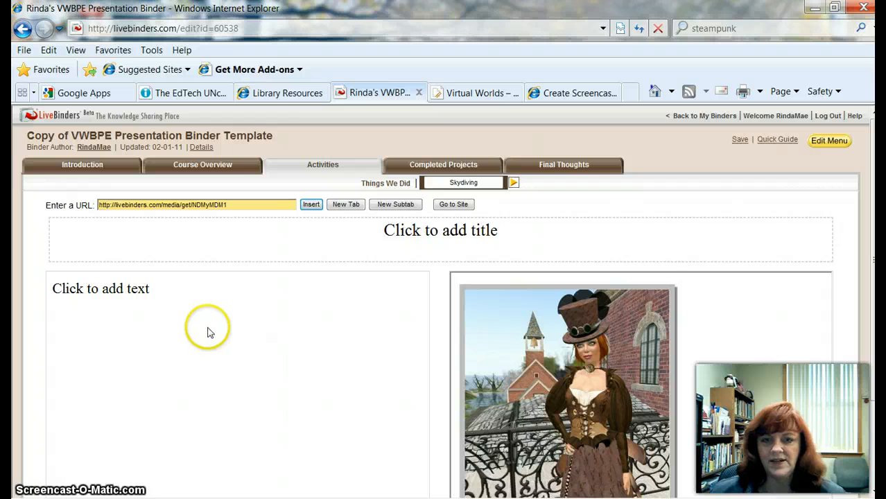
Step: Add another new subtab after Skydiving under Activities
{"action": "left_click", "coordinate": [515, 183]}
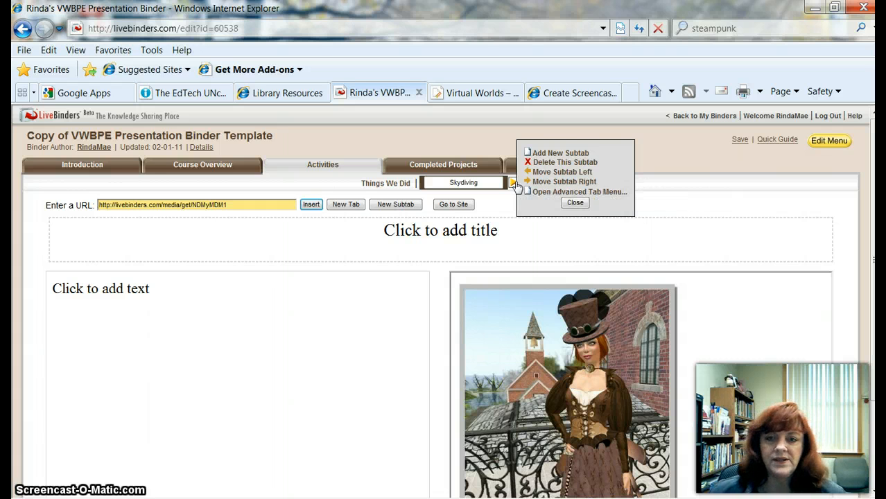
{"action": "left_click", "coordinate": [552, 155]}
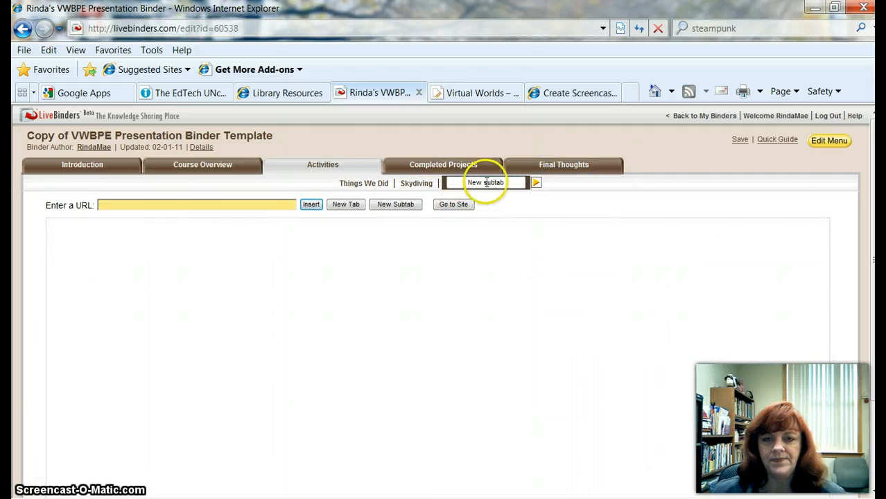
Step: Change the layout of the Projects subtab under Completed Projects to the Text - Media template
{"action": "left_click", "coordinate": [449, 167]}
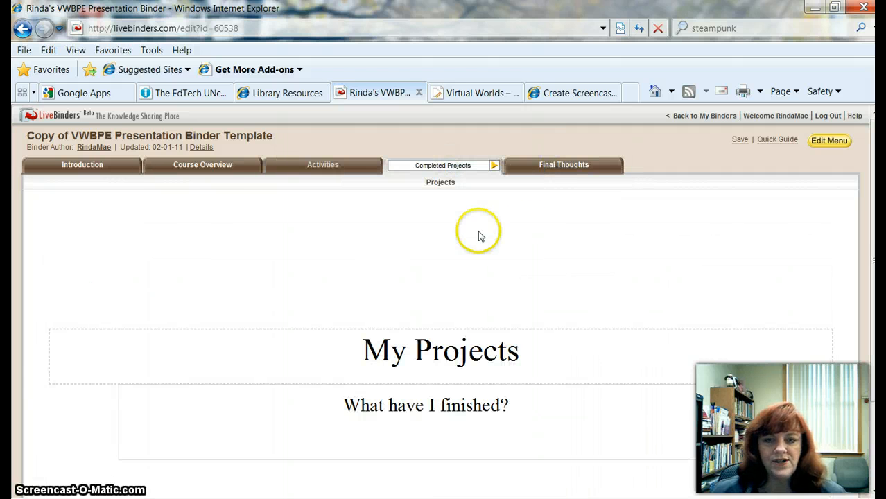
{"action": "left_click", "coordinate": [441, 184]}
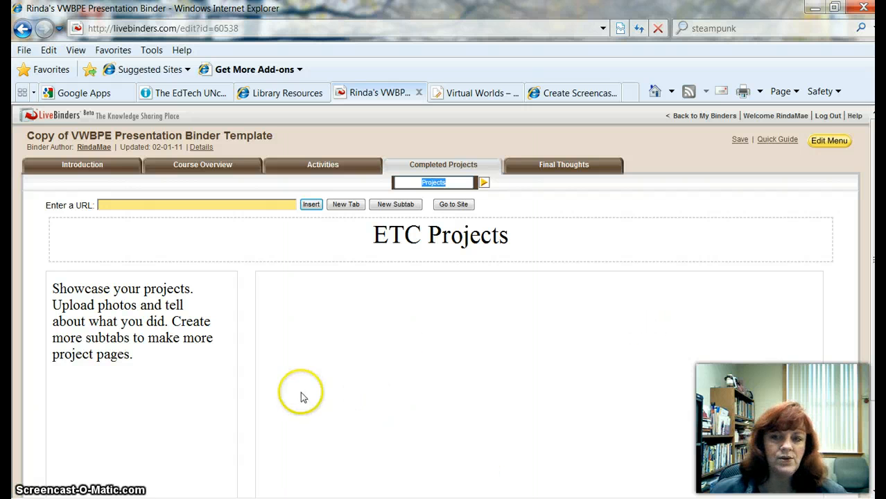
{"action": "left_click", "coordinate": [834, 146]}
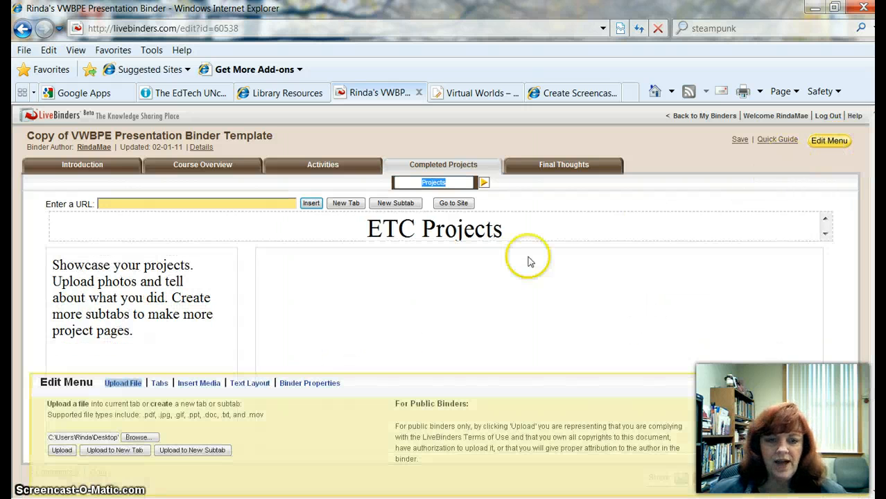
{"action": "left_click", "coordinate": [251, 386]}
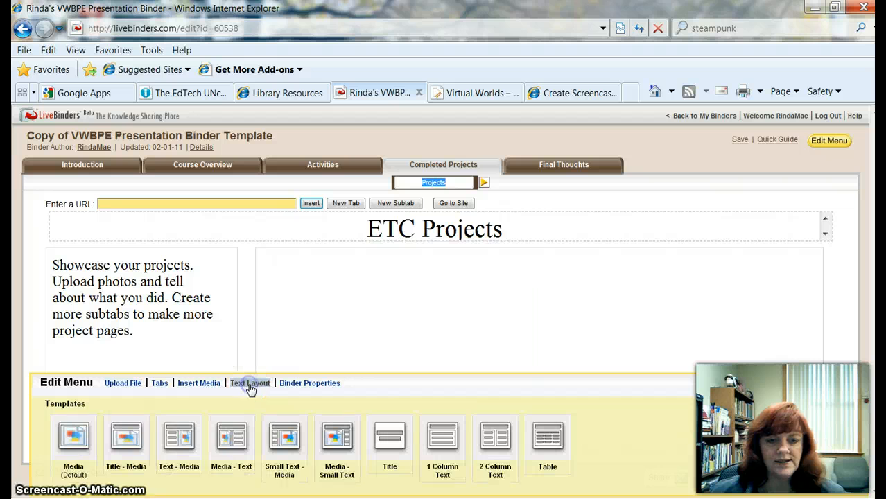
{"action": "left_click", "coordinate": [178, 444]}
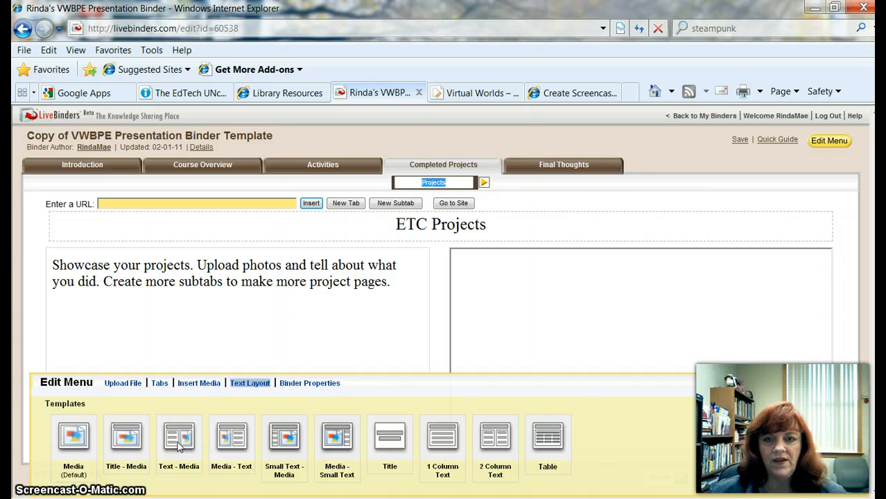
{"action": "left_click", "coordinate": [828, 140]}
Step: Review the writing guidance on the My Thoughts subtab under Final Thoughts and return to the Introduction tab
{"action": "left_click", "coordinate": [564, 165]}
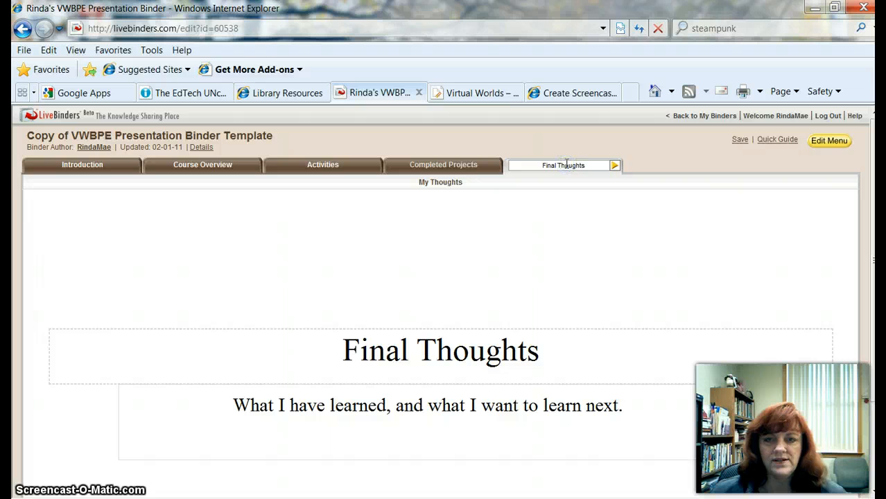
{"action": "left_click", "coordinate": [436, 183]}
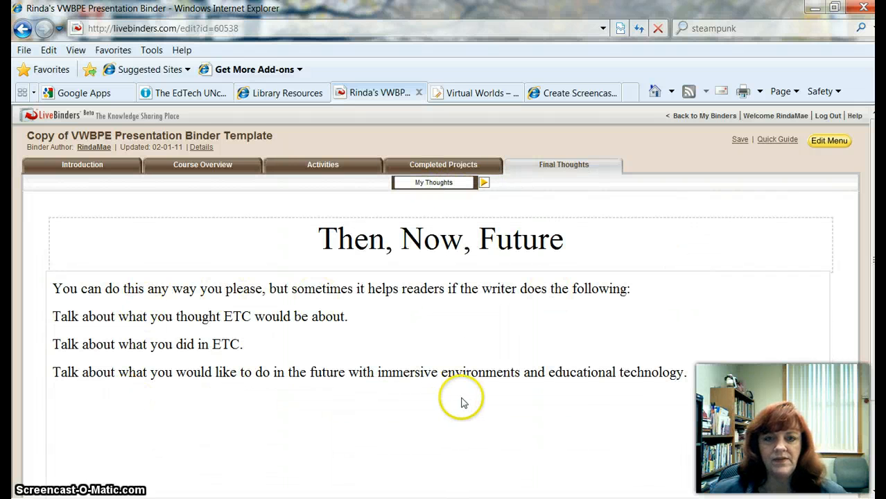
{"action": "left_click", "coordinate": [76, 166]}
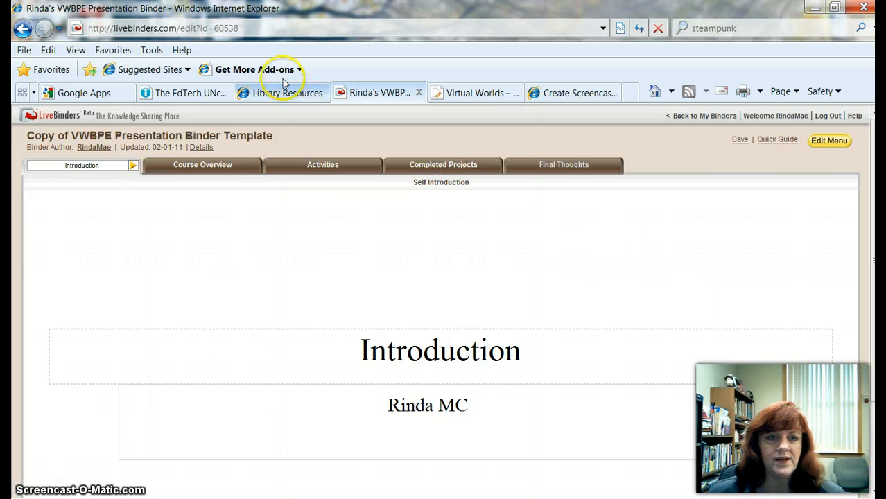
Step: Select the binder's web address and bring up the print options for the page
{"action": "left_click", "coordinate": [198, 30]}
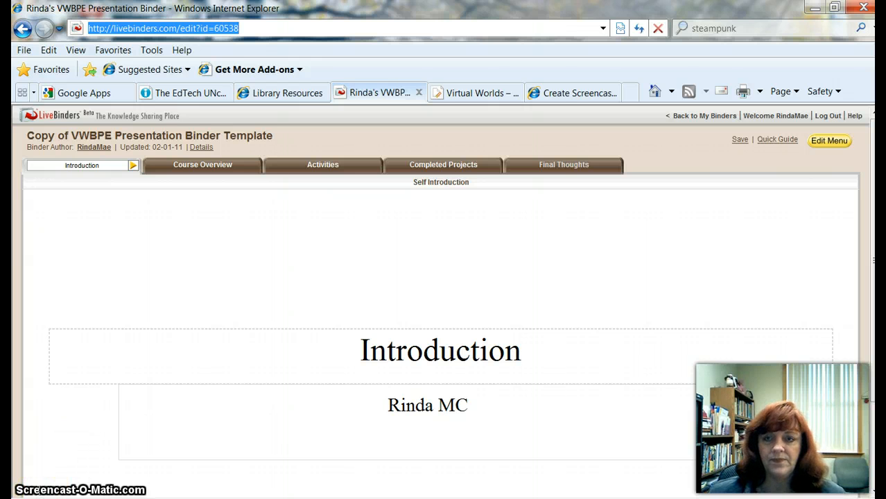
{"action": "key", "text": "ctrl+p"}
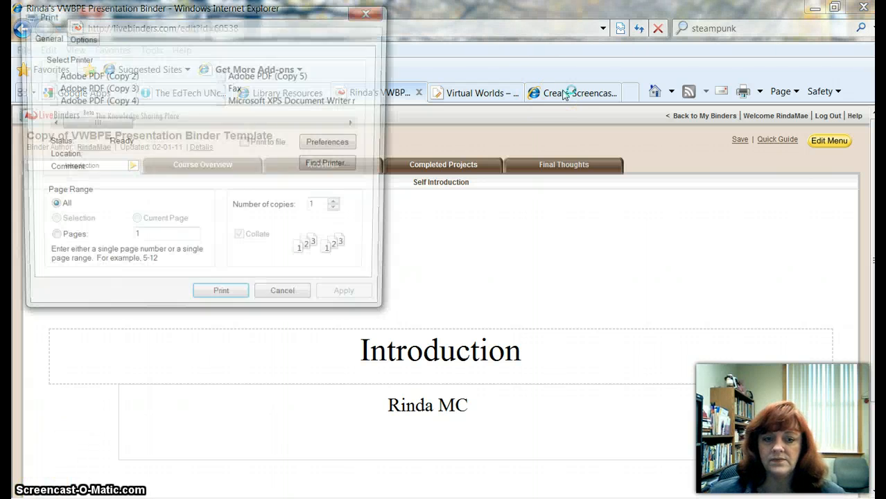